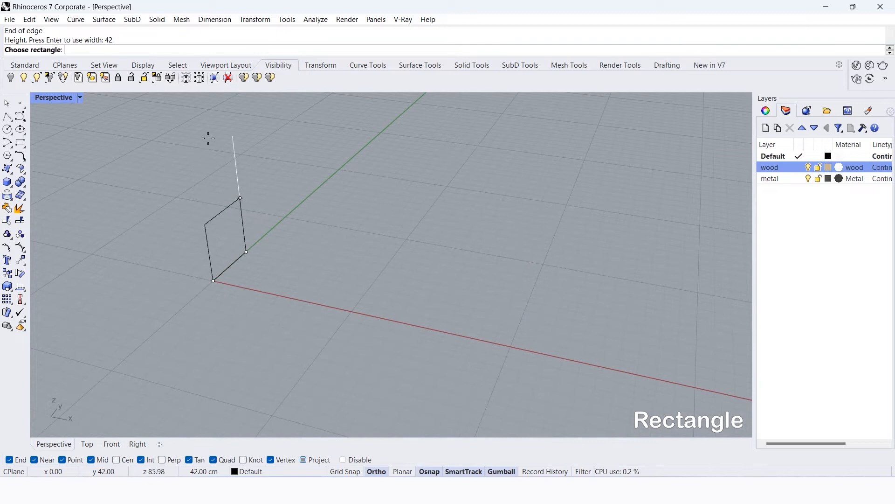
Complete the upright rounded rectangle at the origin with a 10 cm corner radius.
{"action": "scroll", "coordinate": [230, 213], "scroll_direction": "up", "scroll_amount": 3}
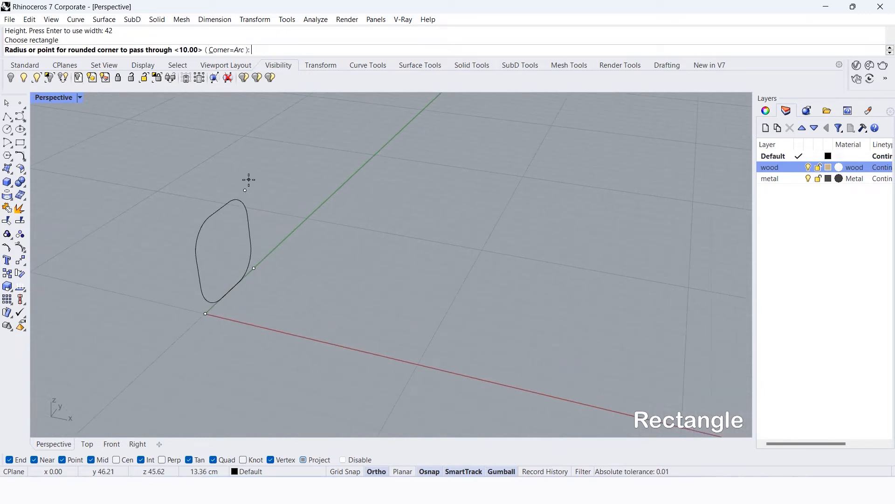
{"action": "type", "text": "10"}
{"action": "key", "text": "Return"}
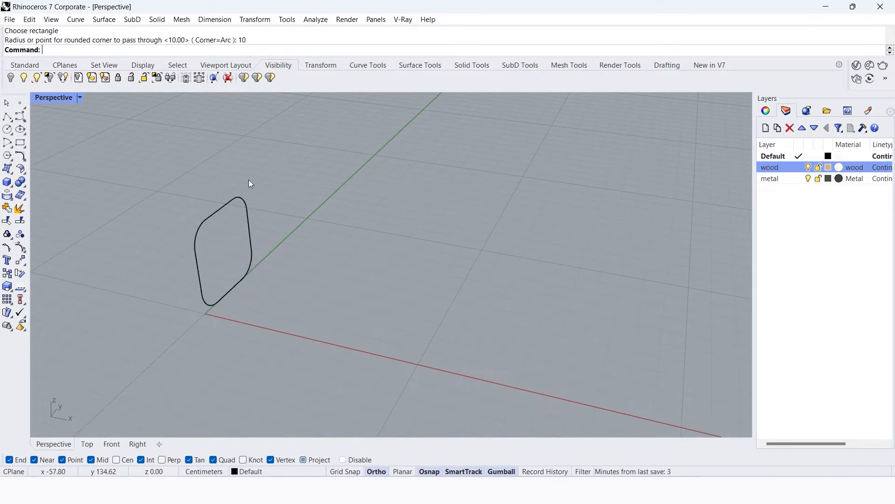
Move the rounded rectangle 90 cm along the positive X axis.
{"action": "scroll", "coordinate": [252, 180], "scroll_direction": "down", "scroll_amount": 4}
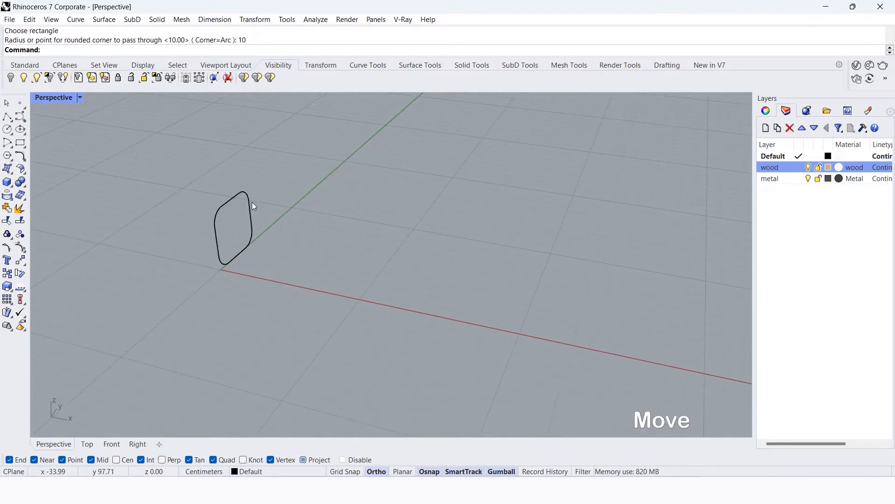
{"action": "left_click", "coordinate": [251, 218]}
{"action": "left_click", "coordinate": [268, 234]}
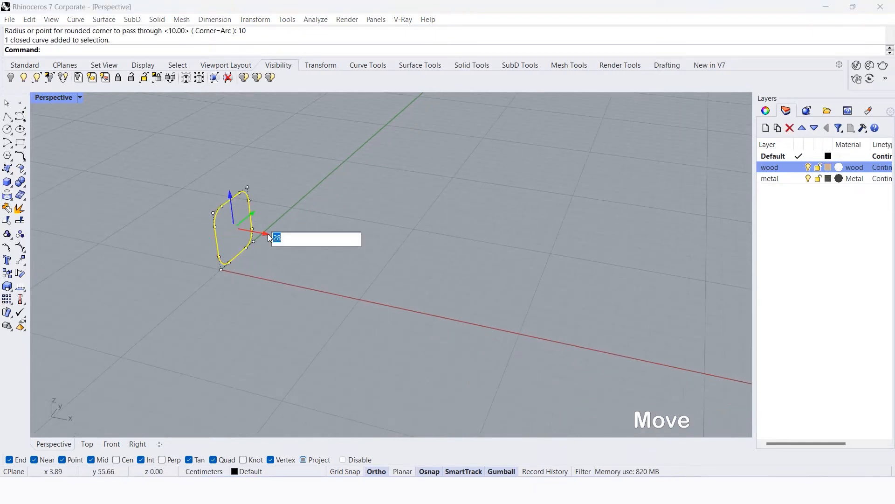
{"action": "type", "text": "40"}
{"action": "key", "text": "Return"}
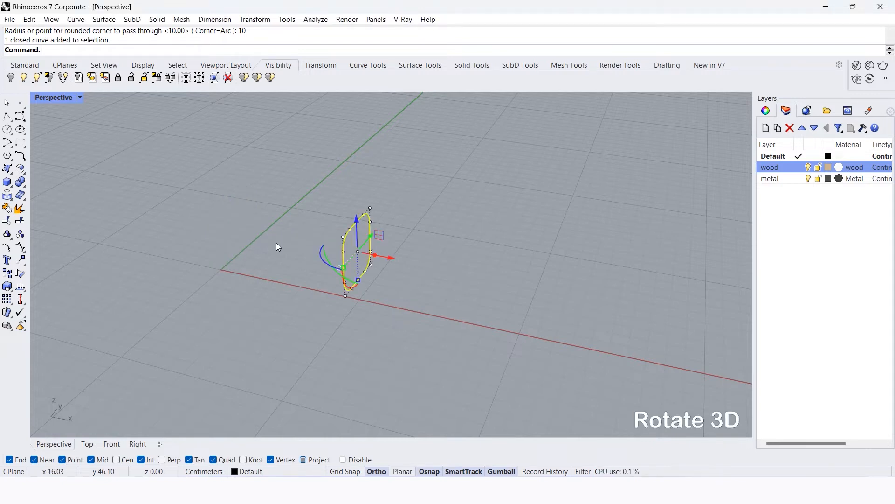
Rotate the rounded rectangle in 3D by -30 degrees about its bottom edge, starting the axis at its lower corner on the X axis.
{"action": "key", "text": "Down"}
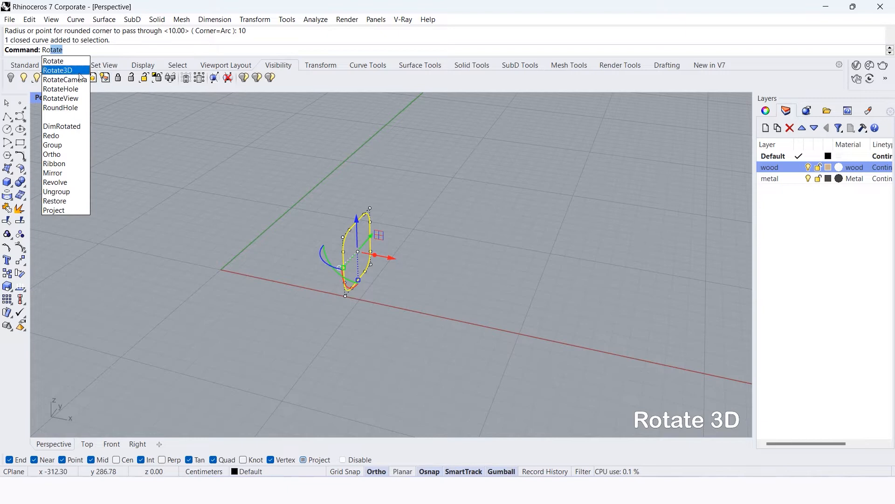
{"action": "key", "text": "Return"}
{"action": "scroll", "coordinate": [370, 280], "scroll_direction": "up", "scroll_amount": 3}
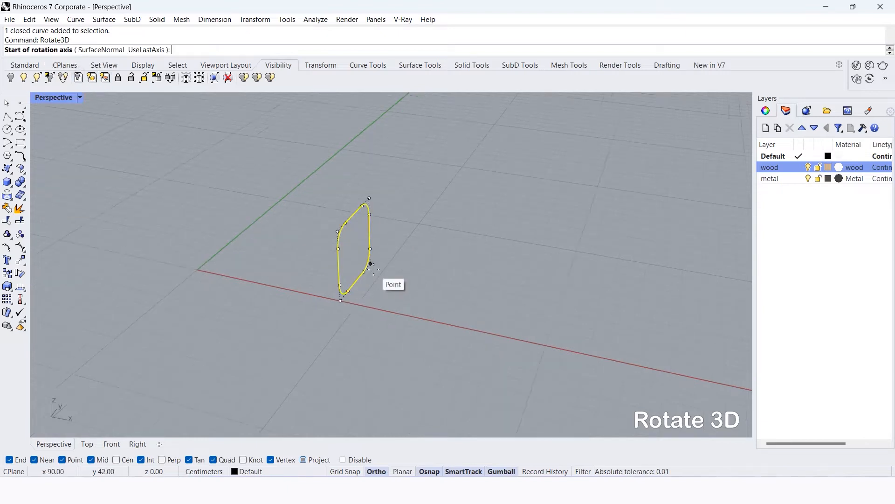
{"action": "left_click", "coordinate": [336, 305]}
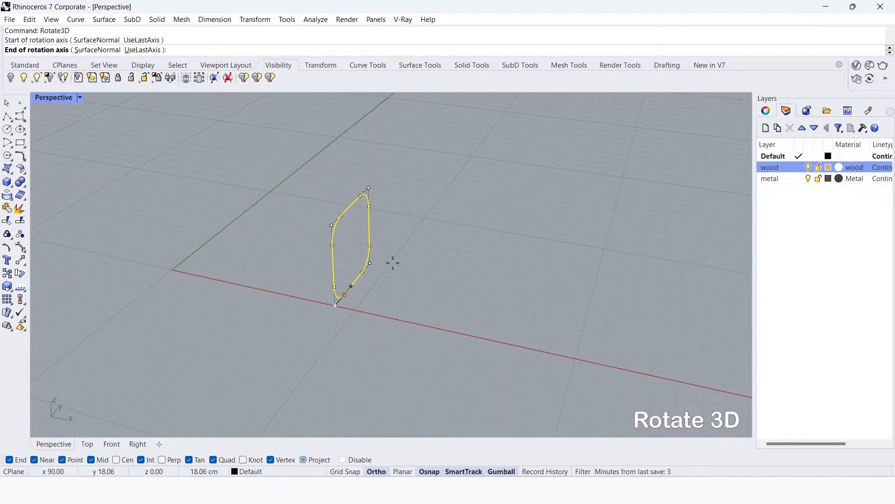
{"action": "left_click", "coordinate": [406, 240]}
{"action": "scroll", "coordinate": [350, 270], "scroll_direction": "up", "scroll_amount": 2}
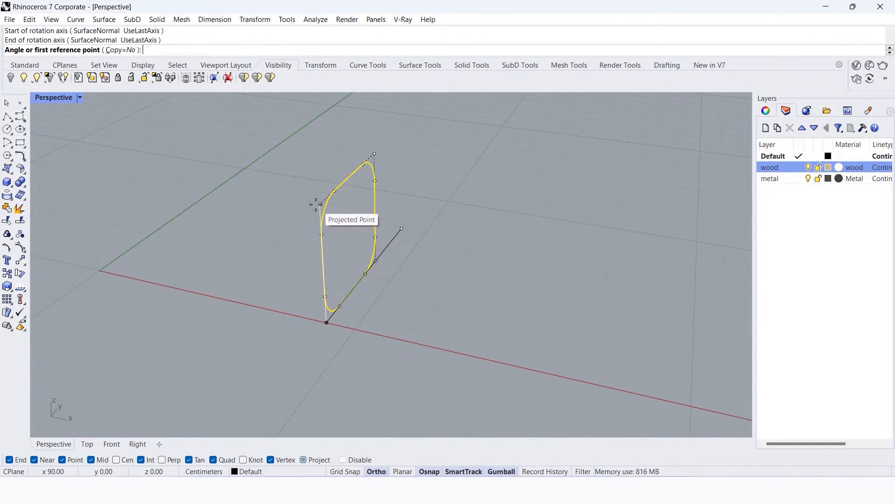
{"action": "right_click_drag", "start_coordinate": [244, 295], "coordinate": [354, 248]}
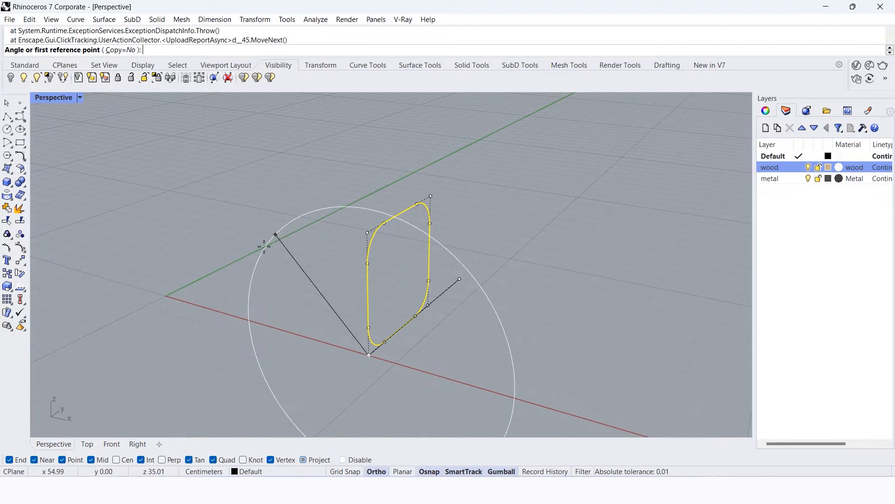
{"action": "type", "text": "-30"}
{"action": "key", "text": "Return"}
{"action": "left_click", "coordinate": [470, 195]}
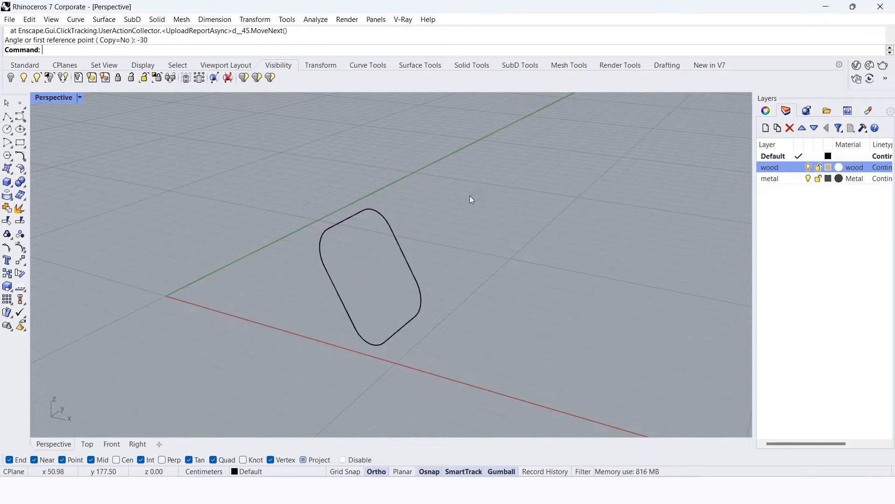
Mirror a copy of the tilted rounded rectangle across the Y axis.
{"action": "left_click", "coordinate": [338, 228]}
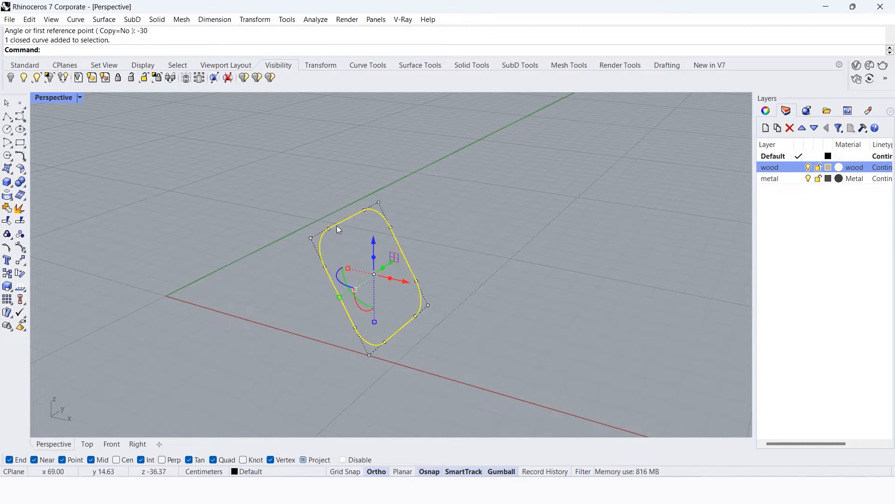
{"action": "type", "text": "Mirror"}
{"action": "key", "text": "Return"}
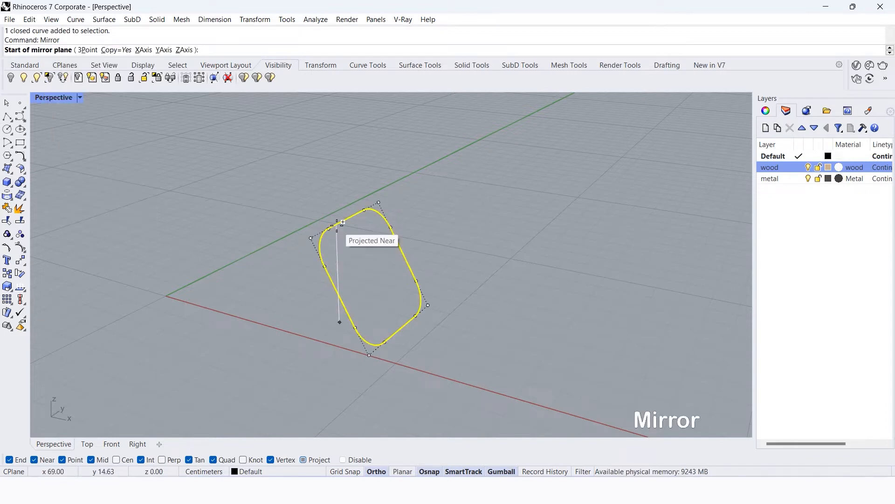
{"action": "left_click", "coordinate": [164, 50]}
{"action": "left_click", "coordinate": [417, 185]}
Loft the two rounded rectangles with seam points at their bottom-edge midpoints, using Normal style without simplifying.
{"action": "scroll", "coordinate": [429, 289], "scroll_direction": "down", "scroll_amount": 5}
{"action": "scroll", "coordinate": [381, 294], "scroll_direction": "up", "scroll_amount": 3}
{"action": "scroll", "coordinate": [400, 276], "scroll_direction": "up", "scroll_amount": 2}
{"action": "left_click_drag", "start_coordinate": [539, 165], "coordinate": [215, 291]}
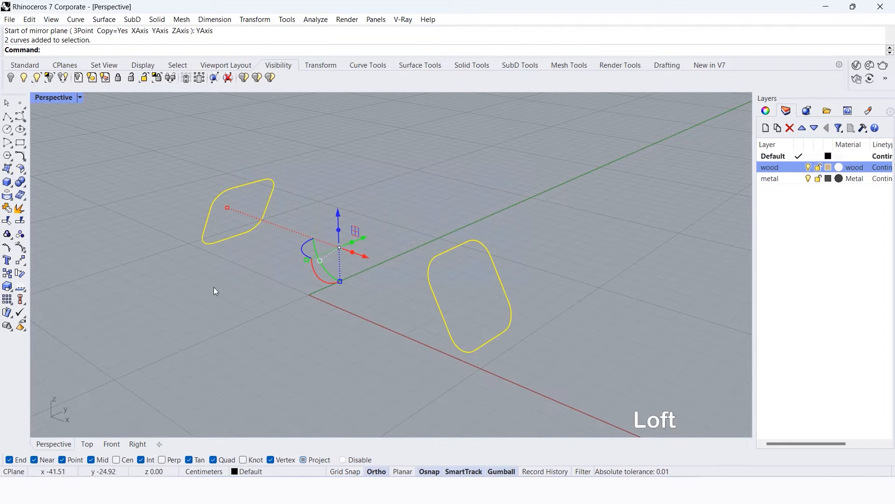
{"action": "type", "text": "Loft"}
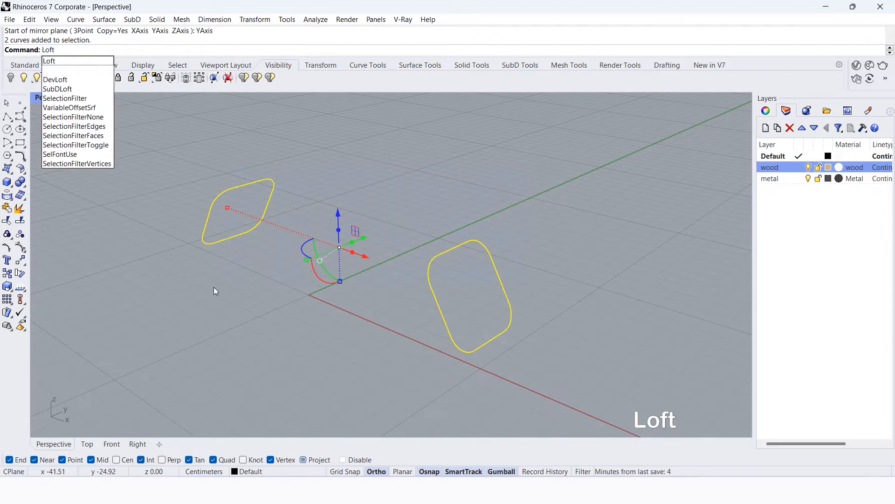
{"action": "key", "text": "Return"}
{"action": "left_click_drag", "start_coordinate": [232, 188], "coordinate": [231, 237]}
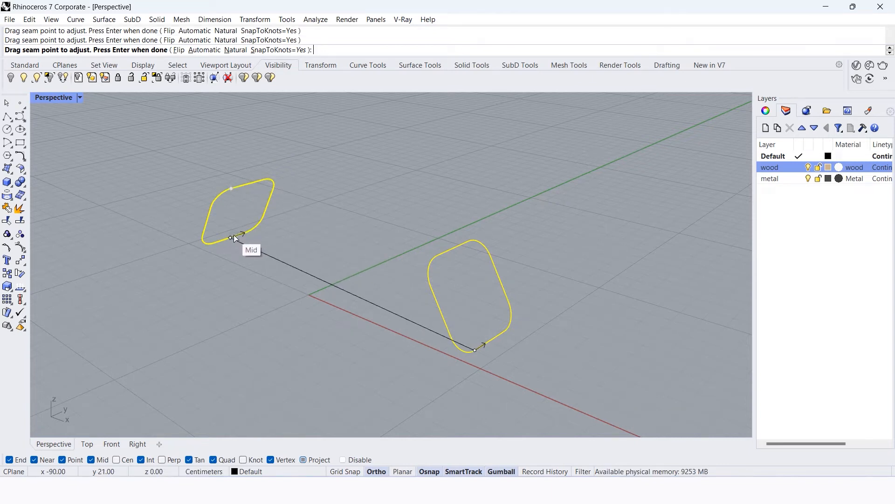
{"action": "left_click_drag", "start_coordinate": [474, 349], "coordinate": [491, 341]}
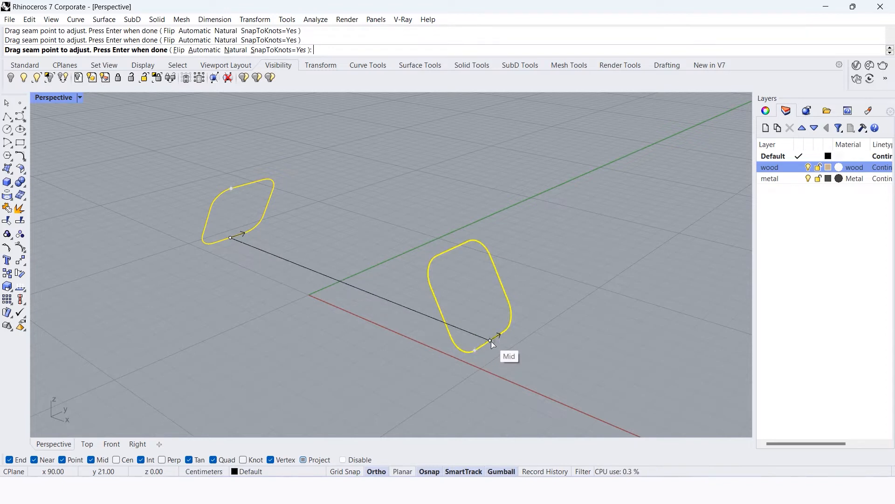
{"action": "key", "text": "Return"}
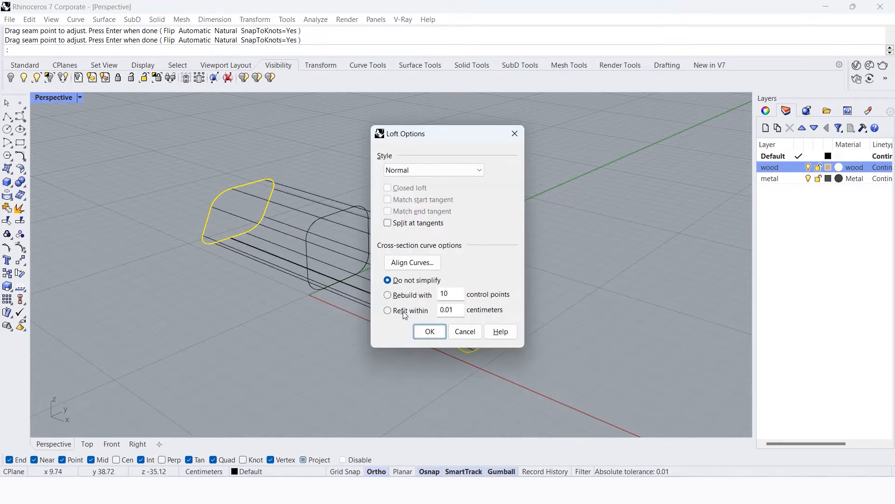
{"action": "left_click", "coordinate": [430, 332]}
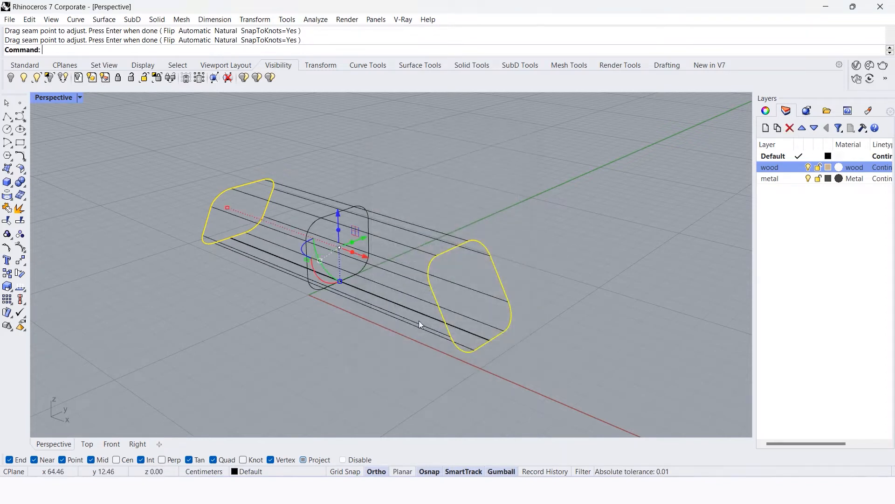
Set both the Perspective and Front views to Shaded display.
{"action": "left_click", "coordinate": [80, 97]}
{"action": "left_click", "coordinate": [112, 88]}
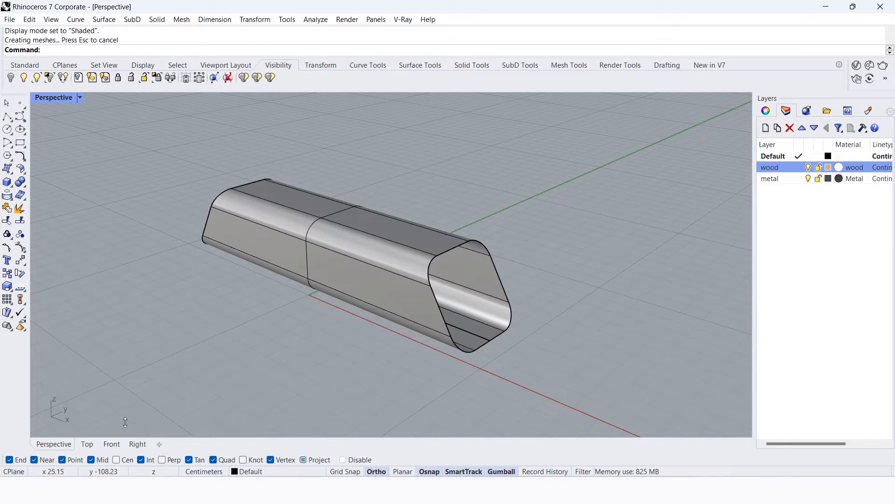
{"action": "left_click", "coordinate": [112, 443]}
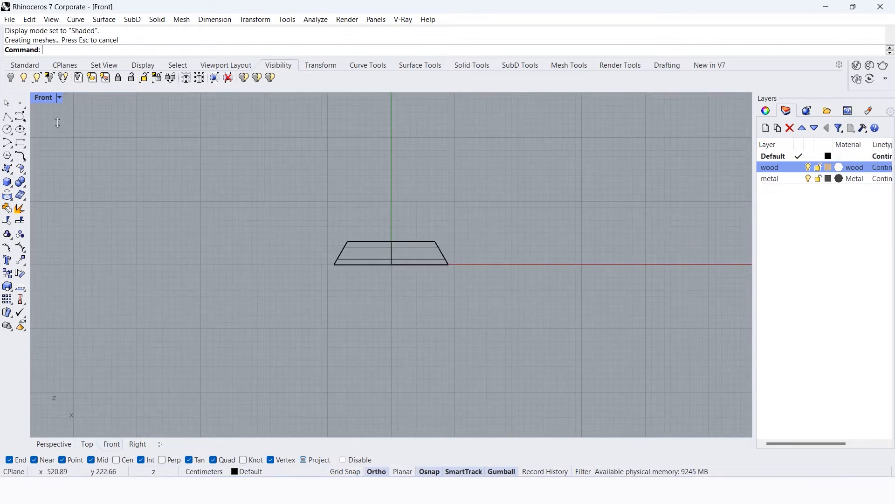
{"action": "left_click", "coordinate": [59, 98]}
{"action": "left_click", "coordinate": [96, 86]}
Draw a horizontal line in the Front view from the origin along the X axis, past the end of the lofted surface.
{"action": "scroll", "coordinate": [444, 253], "scroll_direction": "up", "scroll_amount": 5}
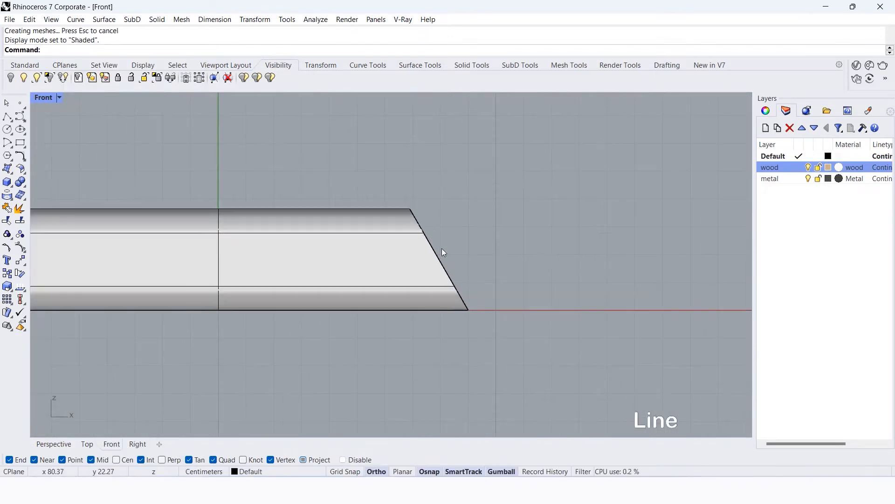
{"action": "type", "text": "Line"}
{"action": "key", "text": "Return"}
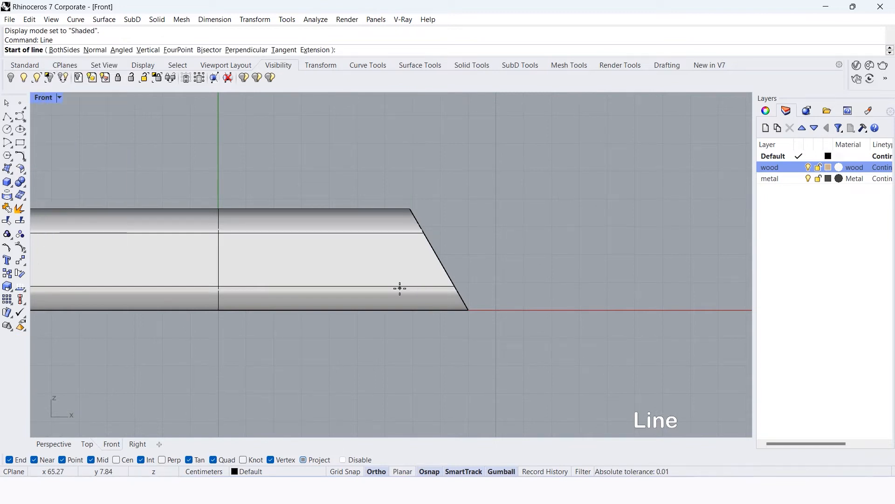
{"action": "left_click", "coordinate": [219, 310]}
{"action": "left_click", "coordinate": [612, 310]}
Offset the horizontal base line 4 cm upward.
{"action": "left_click", "coordinate": [604, 309]}
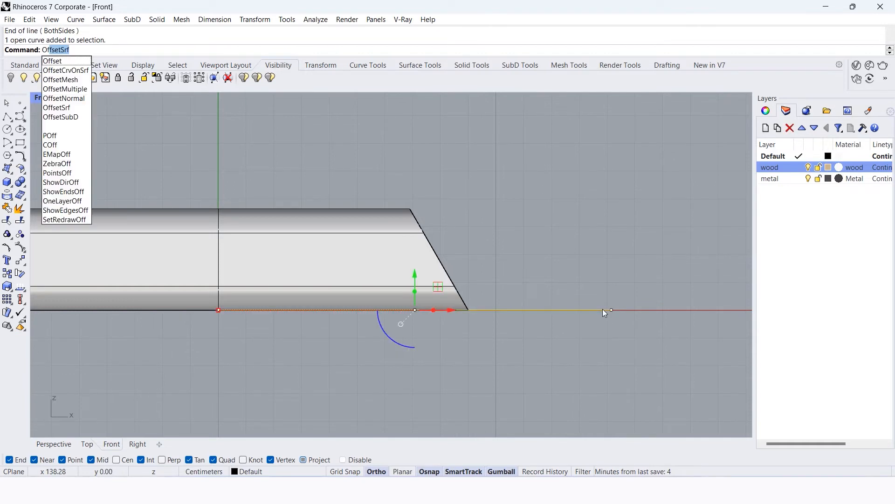
{"action": "left_click", "coordinate": [56, 60]}
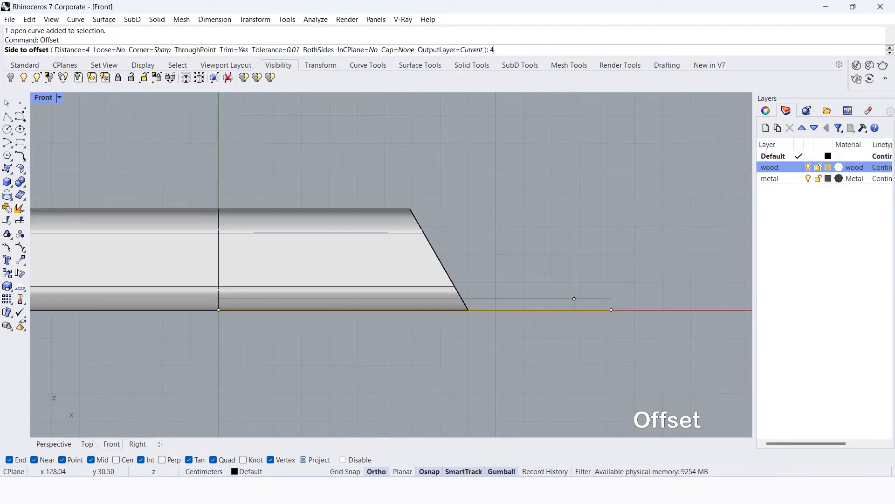
{"action": "type", "text": "4"}
{"action": "key", "text": "Return"}
{"action": "left_click", "coordinate": [536, 226]}
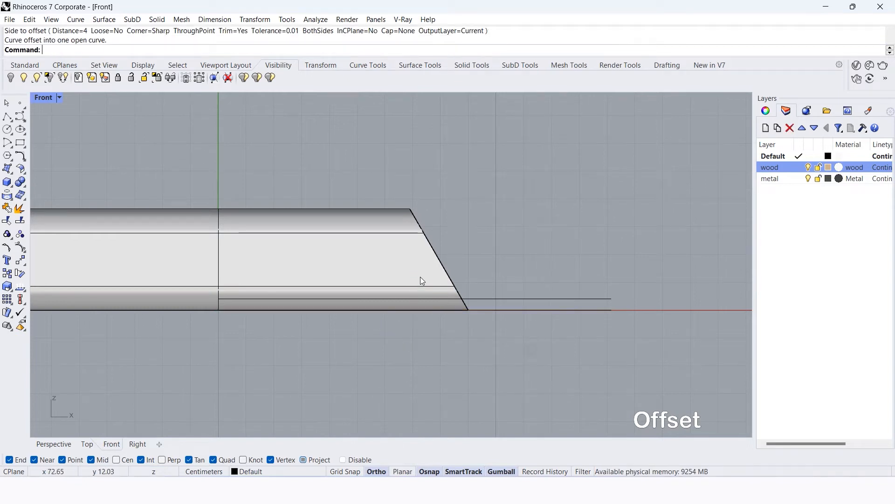
Set the Front view to Ghosted display.
{"action": "left_click", "coordinate": [421, 277]}
{"action": "left_click", "coordinate": [59, 96]}
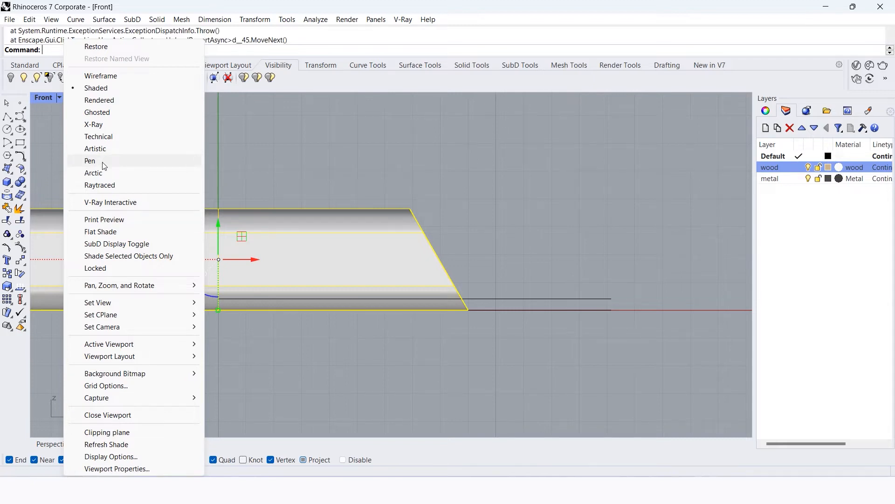
{"action": "left_click", "coordinate": [97, 111]}
{"action": "left_click", "coordinate": [444, 183]}
{"action": "scroll", "coordinate": [494, 228], "scroll_direction": "down", "scroll_amount": 2}
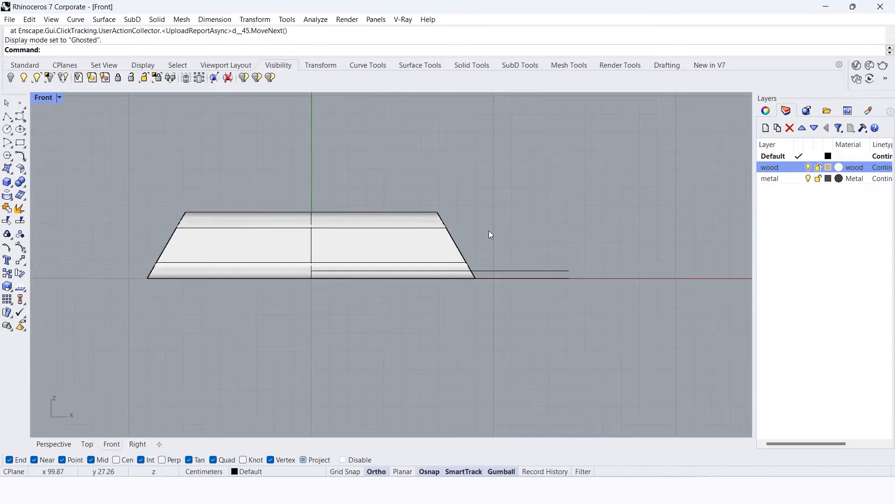
{"action": "scroll", "coordinate": [377, 239], "scroll_direction": "up", "scroll_amount": 4}
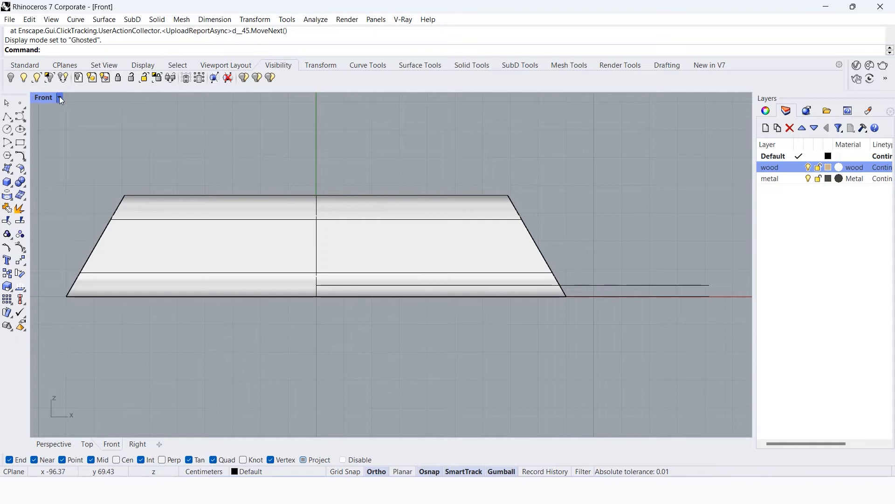
{"action": "left_click", "coordinate": [60, 98]}
{"action": "left_click", "coordinate": [406, 127]}
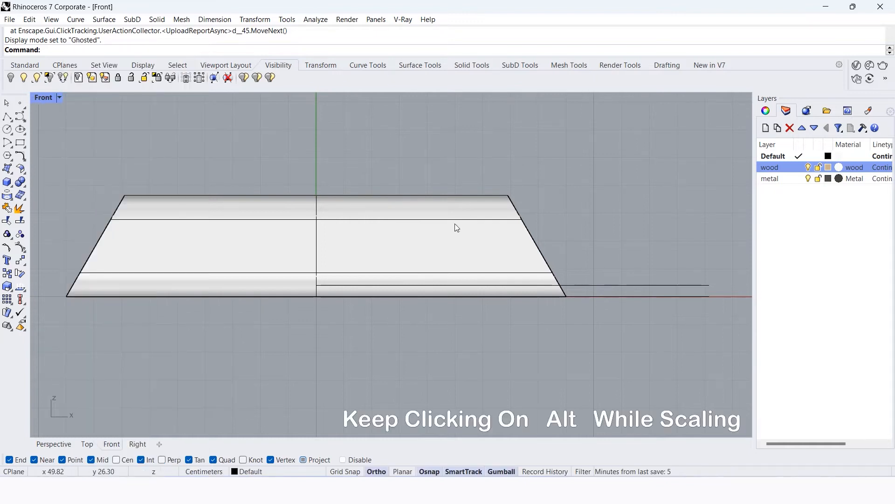
Make a duplicate of the lofted surface scaled down in 3D about its center, with its bottom snapped to the offset line.
{"action": "left_click", "coordinate": [457, 227]}
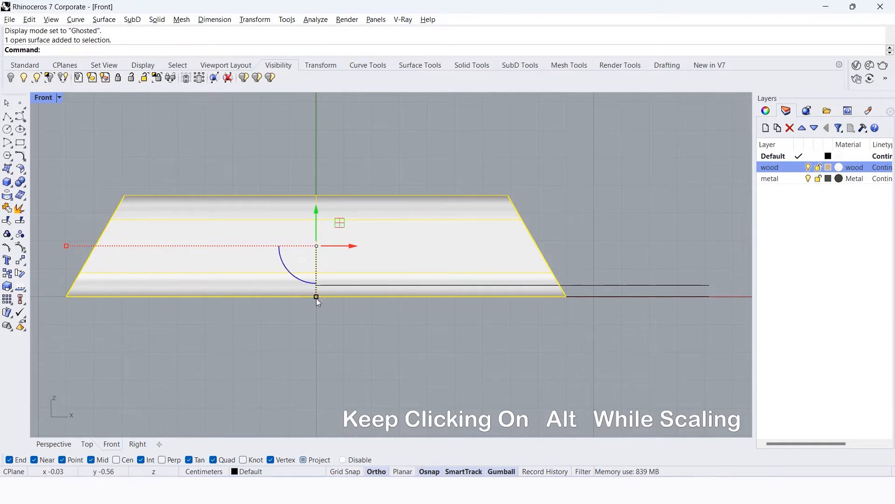
{"action": "left_click_drag", "start_coordinate": [316, 297], "coordinate": [361, 225]}
{"action": "scroll", "coordinate": [317, 286], "scroll_direction": "up", "scroll_amount": 5}
{"action": "scroll", "coordinate": [316, 287], "scroll_direction": "up", "scroll_amount": 6}
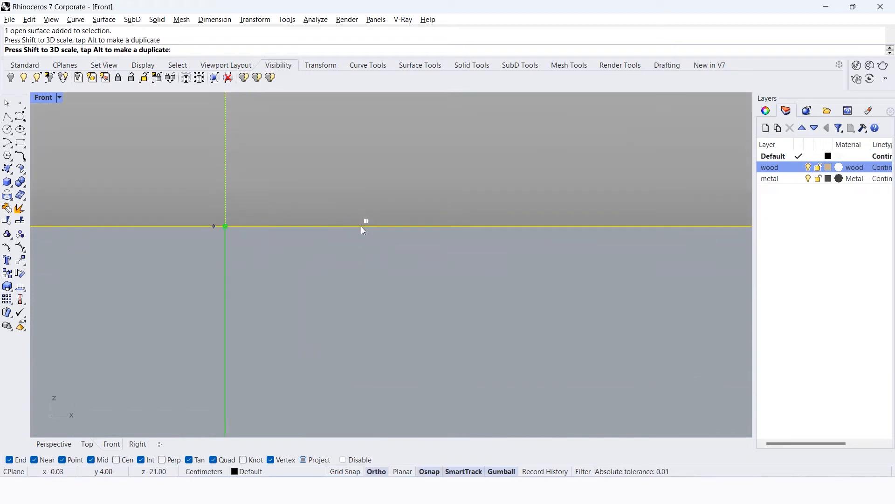
{"action": "scroll", "coordinate": [361, 226], "scroll_direction": "down", "scroll_amount": 10}
{"action": "left_click", "coordinate": [408, 251]}
{"action": "right_click_drag", "start_coordinate": [495, 270], "coordinate": [434, 294]}
{"action": "scroll", "coordinate": [425, 208], "scroll_direction": "up", "scroll_amount": 5}
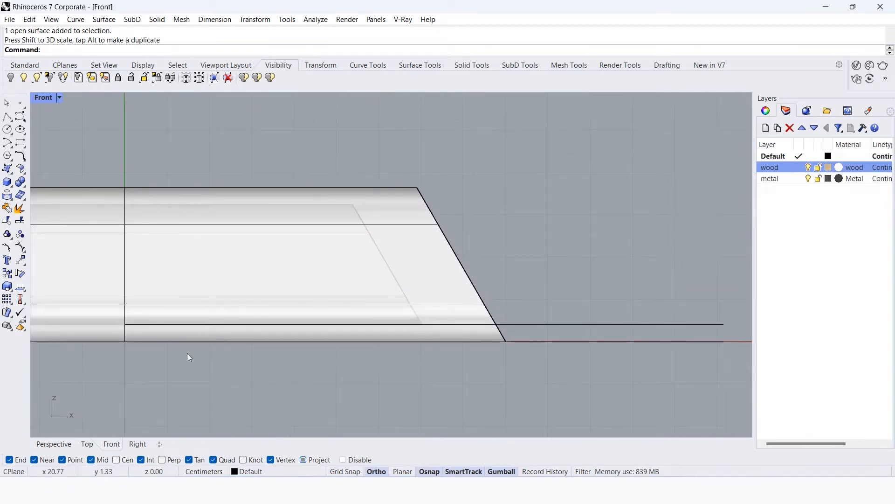
Create a planar surface from the closed rounded curve at the loft's open end nearest the viewer in the Perspective view.
{"action": "left_click", "coordinate": [53, 443]}
{"action": "scroll", "coordinate": [497, 301], "scroll_direction": "up", "scroll_amount": 1}
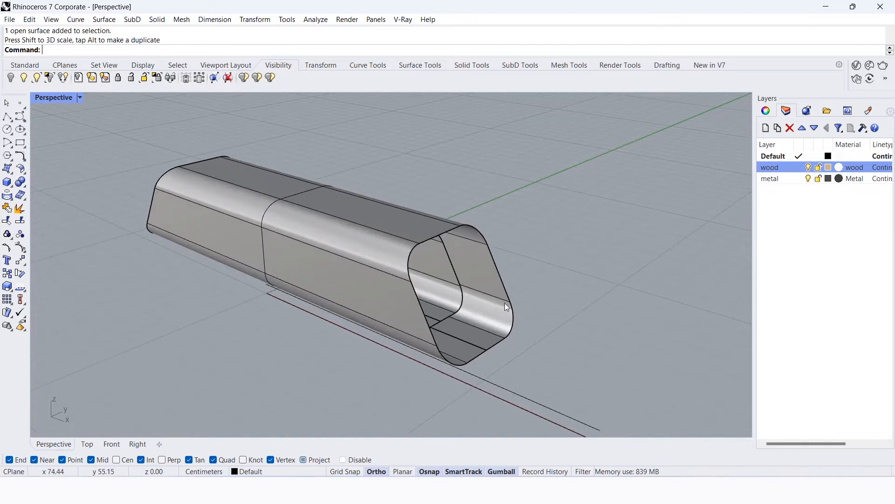
{"action": "scroll", "coordinate": [522, 315], "scroll_direction": "up", "scroll_amount": 1}
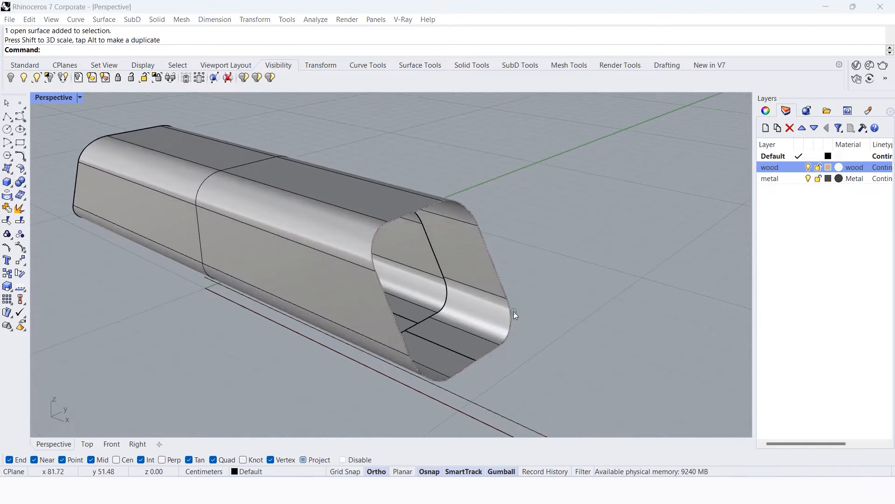
{"action": "left_click", "coordinate": [513, 311]}
{"action": "left_click", "coordinate": [559, 340]}
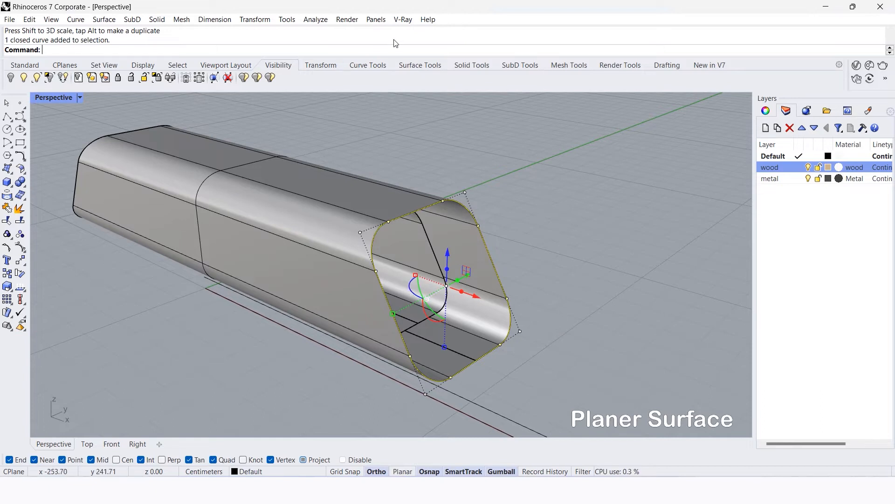
{"action": "left_click", "coordinate": [412, 65]}
{"action": "left_click", "coordinate": [7, 157]}
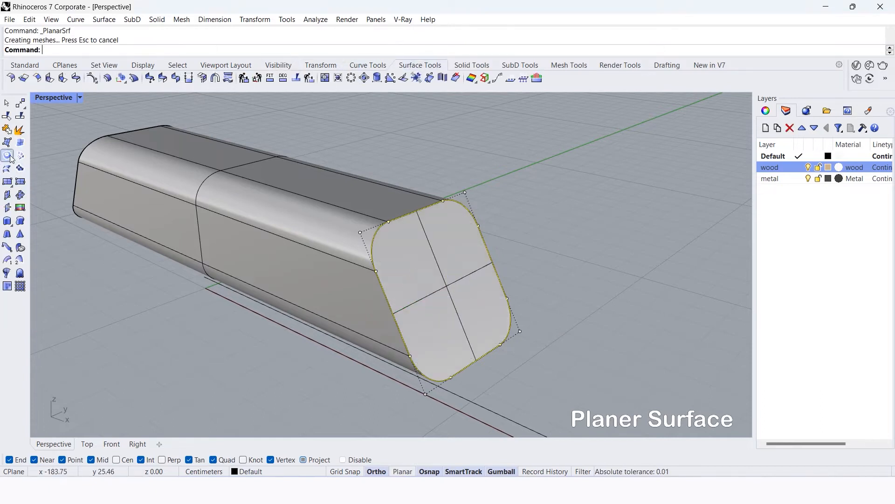
Scale the planar end surface up uniformly about its center so it extends beyond the loft's outline.
{"action": "left_click", "coordinate": [420, 264]}
{"action": "left_click_drag", "start_coordinate": [393, 315], "coordinate": [373, 330]}
{"action": "left_click", "coordinate": [558, 228]}
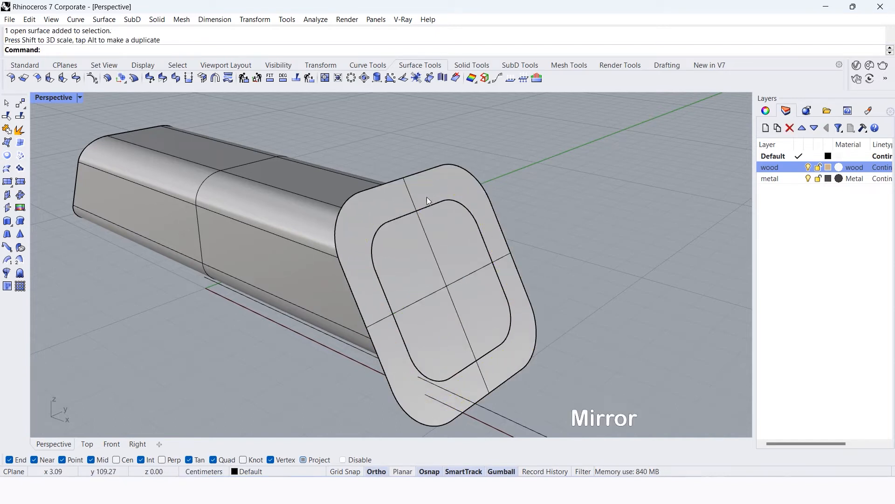
Mirror the enlarged planar surface across the Y axis to place a copy at the loft's other end.
{"action": "left_click", "coordinate": [421, 175]}
{"action": "type", "text": "Mirror"}
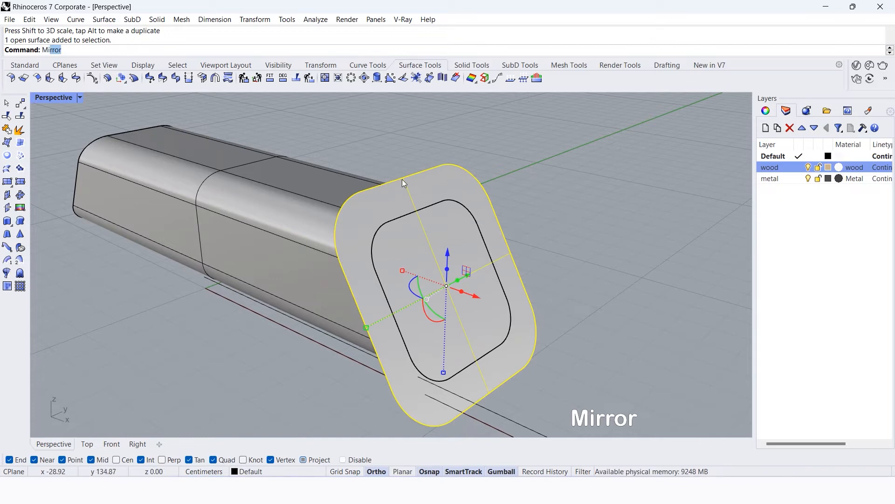
{"action": "key", "text": "Return"}
{"action": "left_click", "coordinate": [159, 49]}
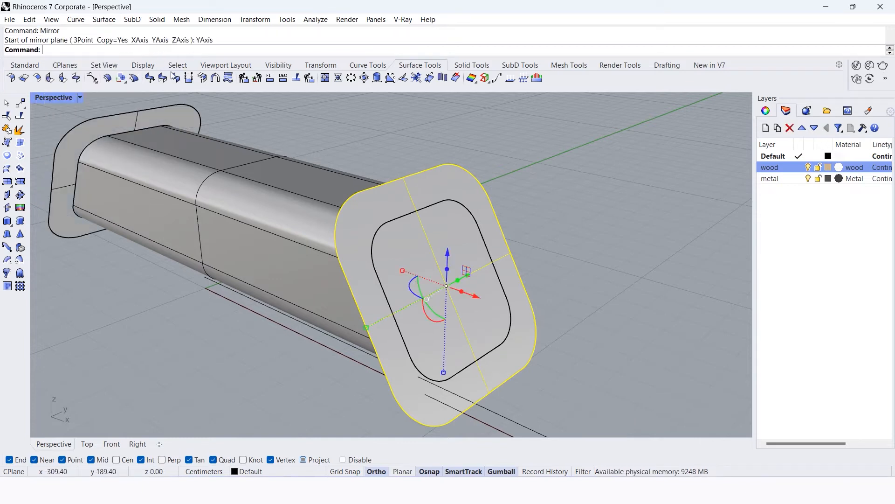
{"action": "left_click", "coordinate": [179, 321]}
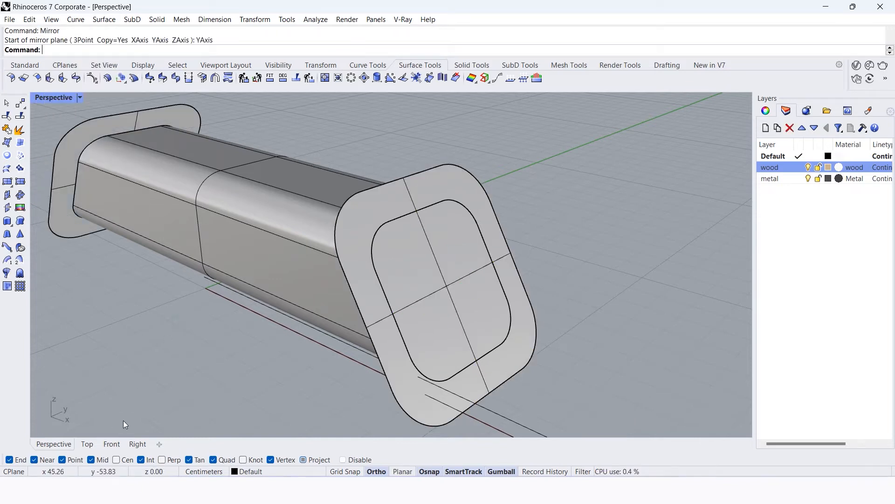
In the Front view, move the planar surface at the positive X end inward by -5 cm along X.
{"action": "right_click_drag", "start_coordinate": [172, 368], "coordinate": [116, 442]}
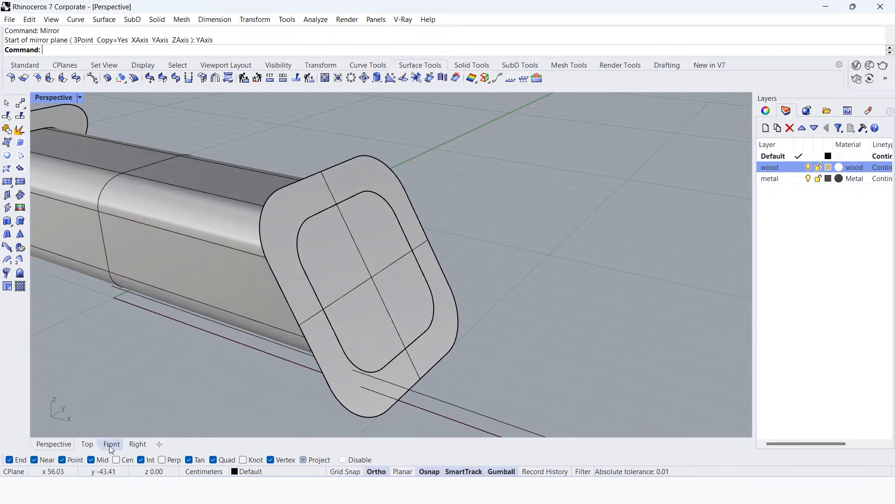
{"action": "left_click", "coordinate": [112, 444]}
{"action": "scroll", "coordinate": [327, 324], "scroll_direction": "down", "scroll_amount": 3}
{"action": "scroll", "coordinate": [441, 265], "scroll_direction": "up", "scroll_amount": 2}
{"action": "scroll", "coordinate": [436, 220], "scroll_direction": "down", "scroll_amount": 1}
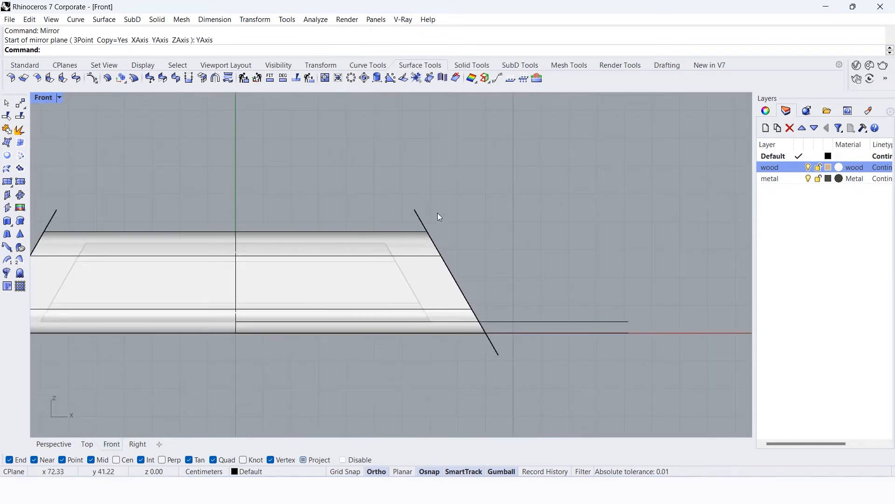
{"action": "left_click_drag", "start_coordinate": [377, 215], "coordinate": [375, 216]}
{"action": "scroll", "coordinate": [474, 214], "scroll_direction": "down", "scroll_amount": 3}
{"action": "scroll", "coordinate": [423, 221], "scroll_direction": "up", "scroll_amount": 4}
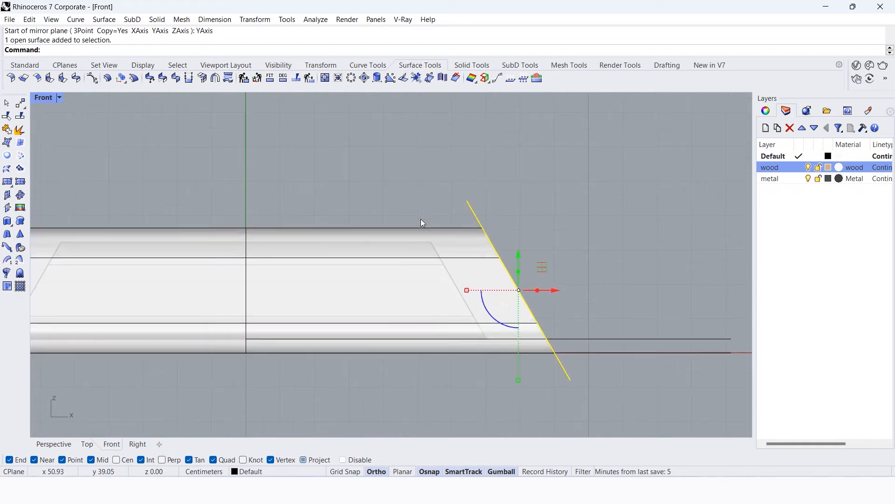
{"action": "left_click", "coordinate": [555, 291]}
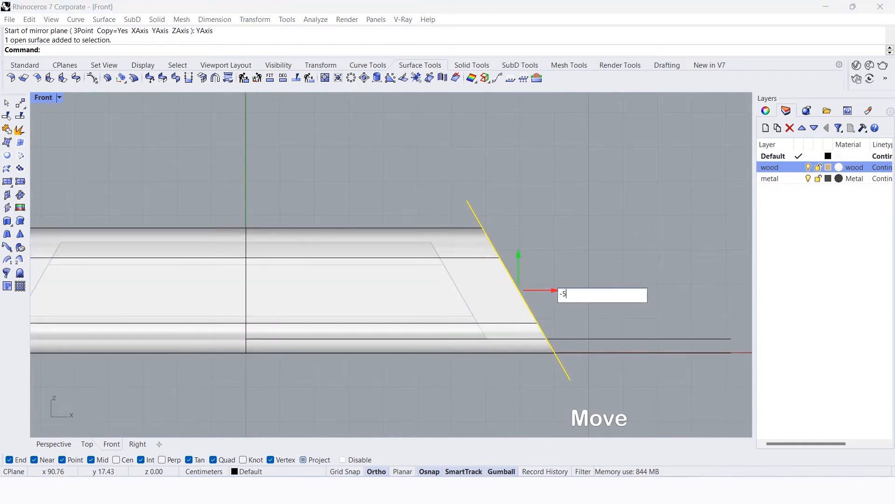
{"action": "key", "text": "Return"}
Move the planar surface at the negative X end inward by 5 cm along X.
{"action": "scroll", "coordinate": [602, 246], "scroll_direction": "down", "scroll_amount": 3}
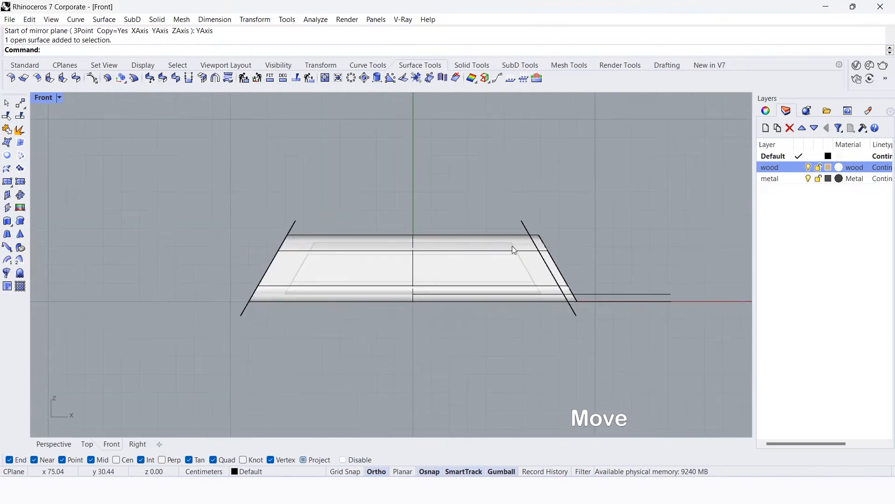
{"action": "scroll", "coordinate": [340, 190], "scroll_direction": "up", "scroll_amount": 4}
{"action": "left_click", "coordinate": [288, 232]}
{"action": "left_click", "coordinate": [241, 321]}
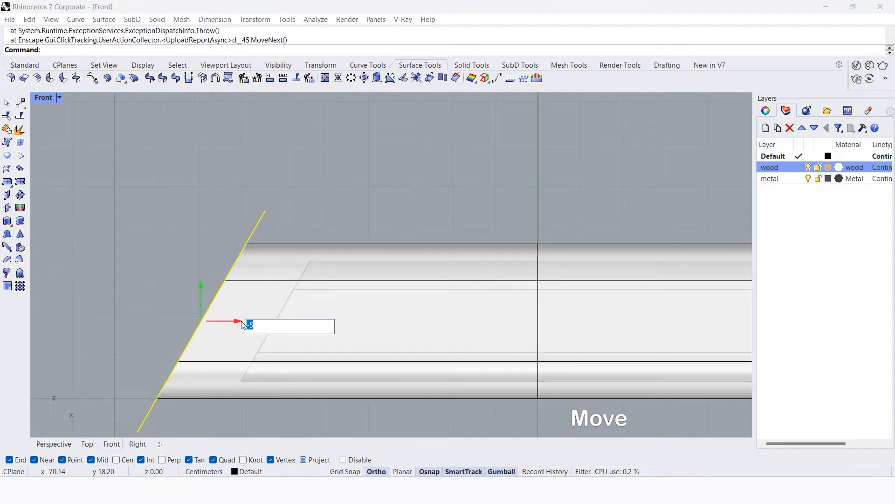
{"action": "type", "text": "5"}
{"action": "key", "text": "Return"}
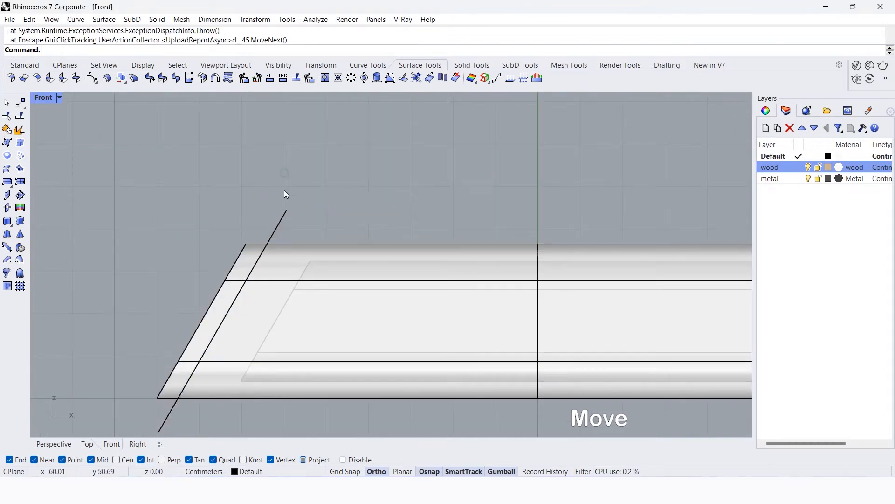
Move the inner surface's end edge on the positive X side from its lower end to where the planar surface crosses the offset line.
{"action": "scroll", "coordinate": [362, 208], "scroll_direction": "down", "scroll_amount": 4}
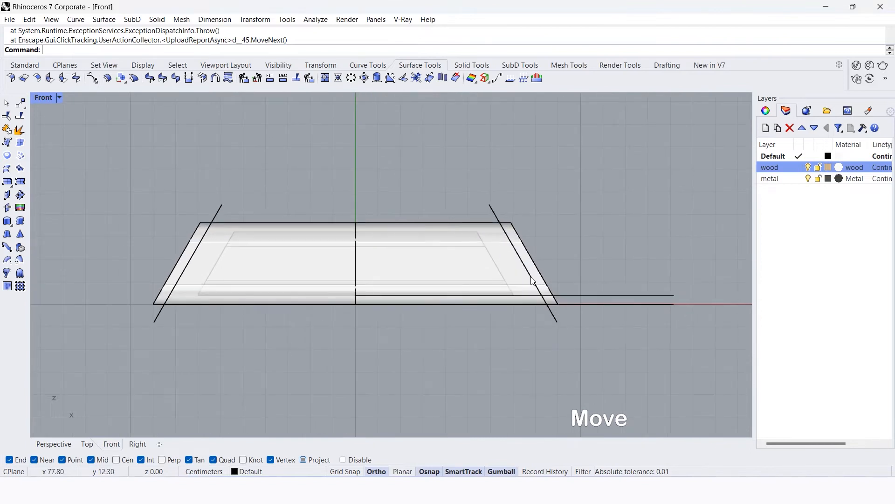
{"action": "scroll", "coordinate": [531, 279], "scroll_direction": "up", "scroll_amount": 3}
{"action": "left_click_drag", "start_coordinate": [408, 160], "coordinate": [522, 360], "text": "ctrl+shift"}
{"action": "left_click_drag", "start_coordinate": [487, 212], "coordinate": [515, 191], "text": "ctrl+shift"}
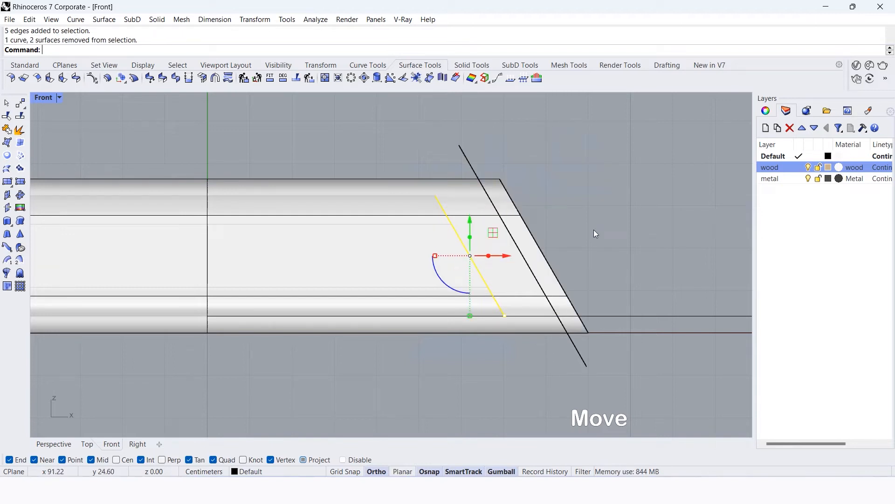
{"action": "scroll", "coordinate": [517, 320], "scroll_direction": "up", "scroll_amount": 2}
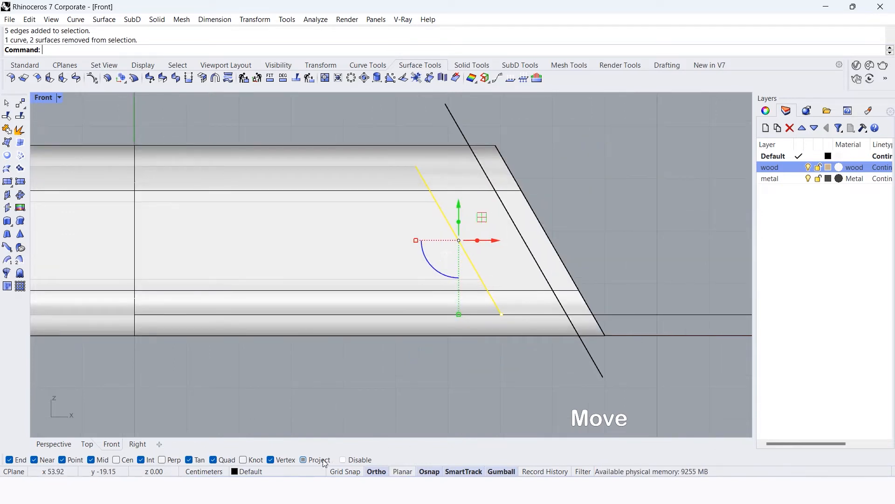
{"action": "type", "text": "Mv"}
{"action": "scroll", "coordinate": [511, 313], "scroll_direction": "up", "scroll_amount": 2}
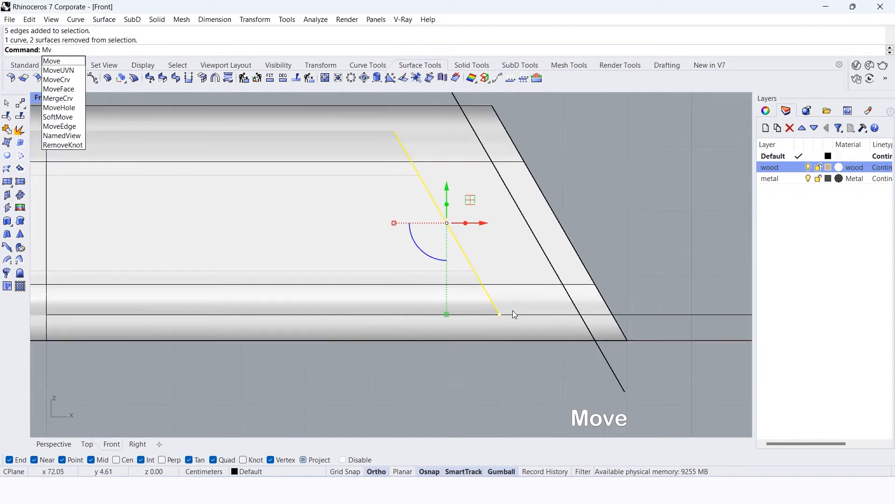
{"action": "key", "text": "Return"}
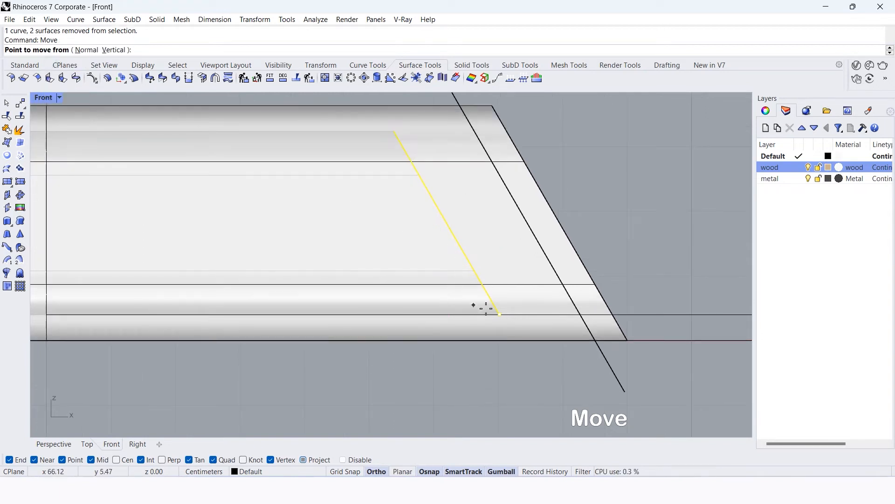
{"action": "left_click", "coordinate": [500, 314]}
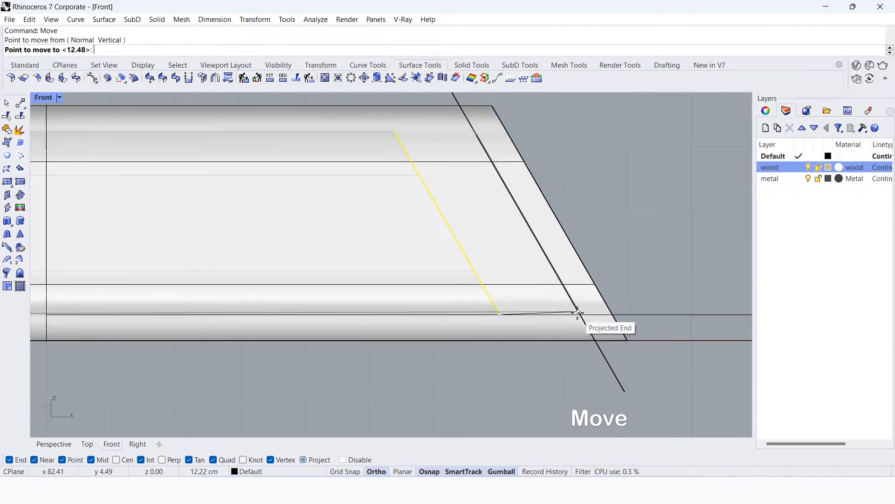
{"action": "scroll", "coordinate": [578, 313], "scroll_direction": "up", "scroll_amount": 4}
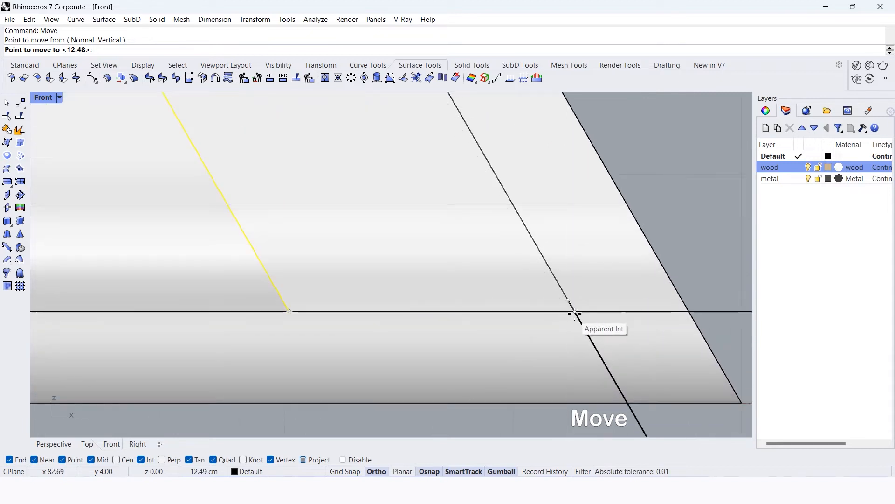
{"action": "left_click", "coordinate": [574, 313]}
Move the inner surface's end edge on the negative X side horizontally from its lower end onto the slanted planar surface.
{"action": "scroll", "coordinate": [577, 315], "scroll_direction": "down", "scroll_amount": 5}
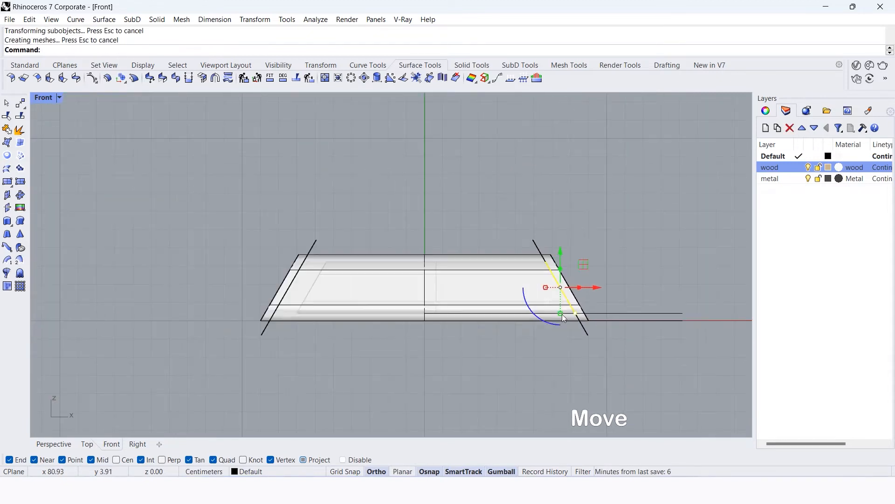
{"action": "scroll", "coordinate": [209, 220], "scroll_direction": "up", "scroll_amount": 3}
{"action": "left_click_drag", "start_coordinate": [169, 166], "coordinate": [316, 295]}
{"action": "left_click_drag", "start_coordinate": [232, 412], "coordinate": [413, 193], "text": "ctrl+shift"}
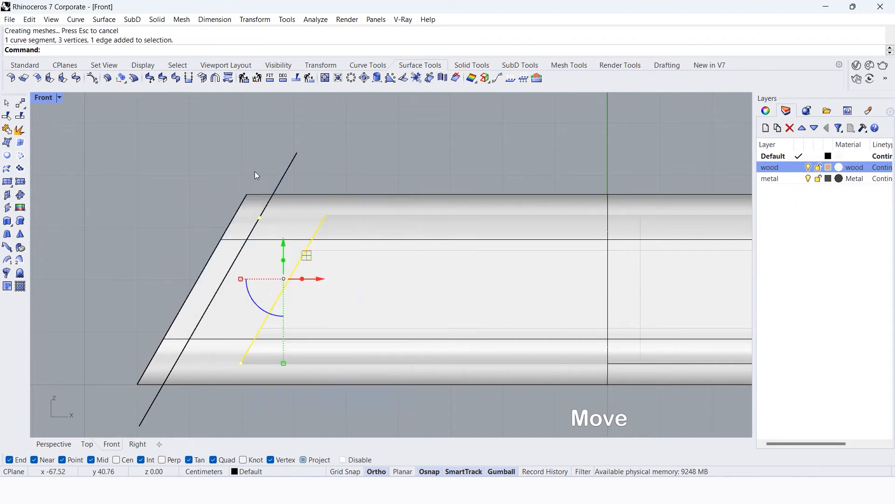
{"action": "left_click", "coordinate": [242, 204], "text": "ctrl"}
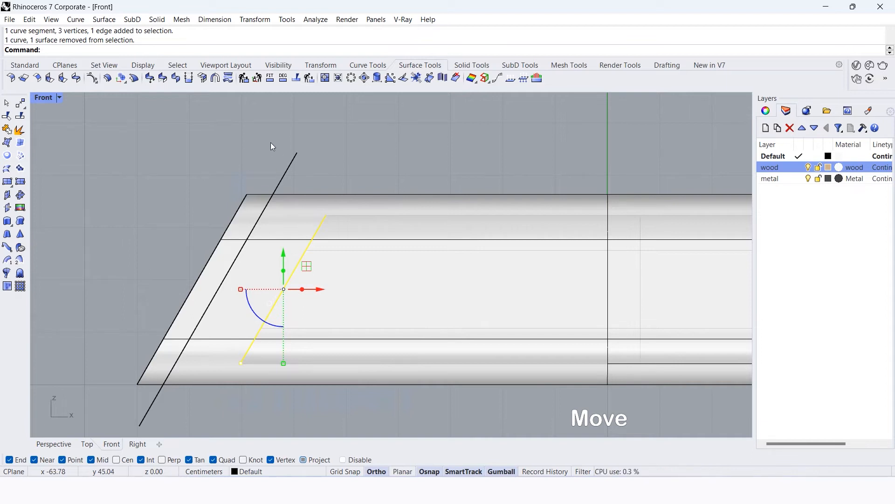
{"action": "type", "text": "Move"}
{"action": "key", "text": "Return"}
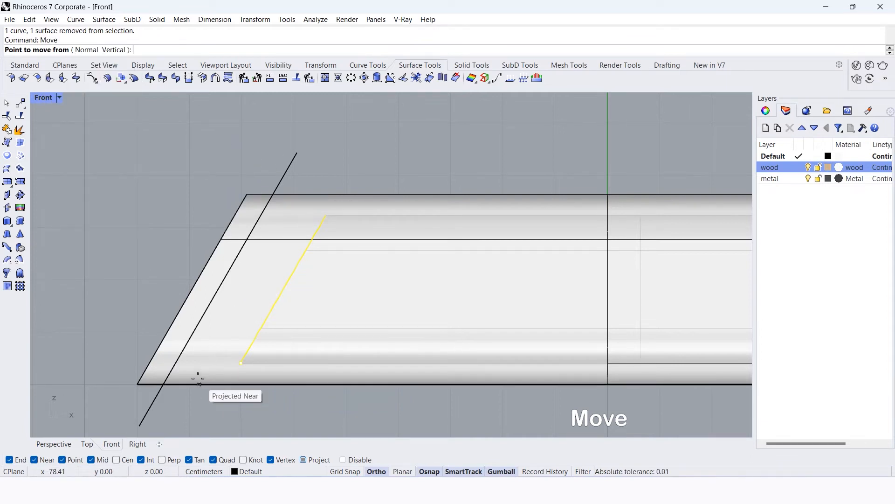
{"action": "scroll", "coordinate": [198, 378], "scroll_direction": "up", "scroll_amount": 5}
{"action": "left_click", "coordinate": [321, 336]}
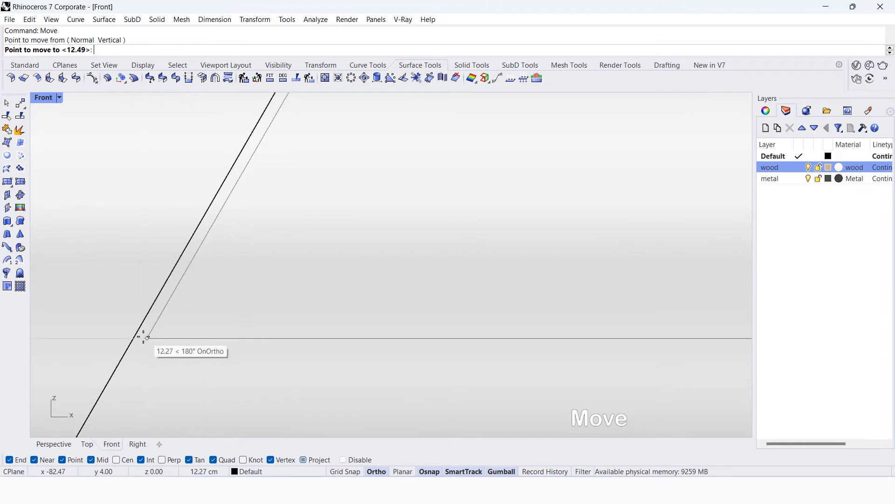
{"action": "left_click", "coordinate": [140, 338]}
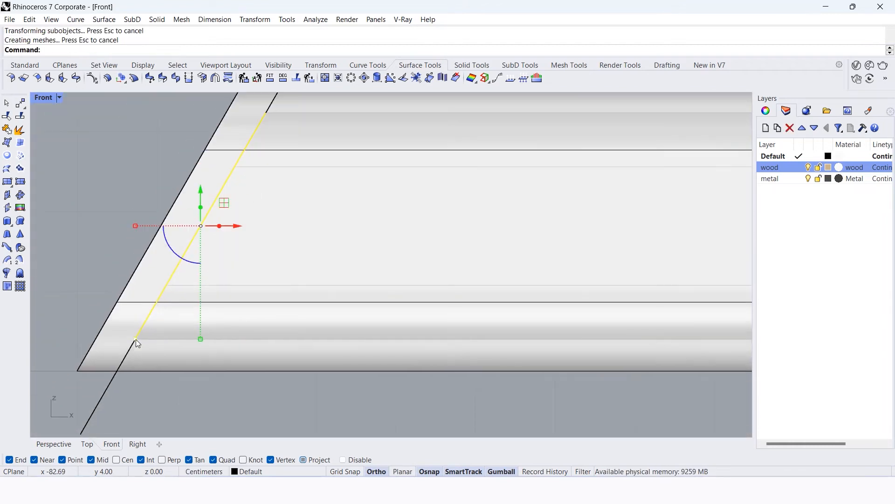
Delete both slanted planar helper surfaces in the Front view.
{"action": "scroll", "coordinate": [136, 340], "scroll_direction": "down", "scroll_amount": 5}
{"action": "key", "text": "Delete"}
{"action": "left_click_drag", "start_coordinate": [567, 180], "coordinate": [130, 236]}
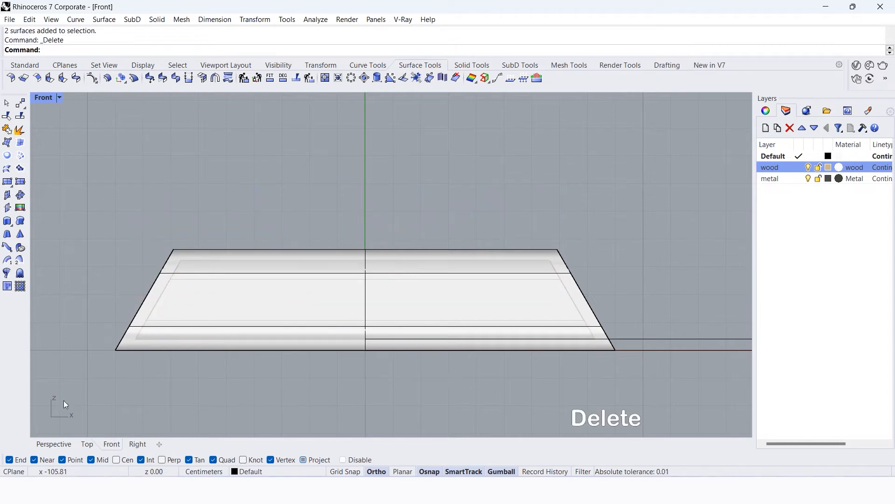
Delete the horizontal offset line, keeping the base line along the X axis.
{"action": "left_click", "coordinate": [55, 444]}
{"action": "scroll", "coordinate": [462, 315], "scroll_direction": "down", "scroll_amount": 3}
{"action": "left_click", "coordinate": [538, 418]}
{"action": "key", "text": "Delete"}
Examine the outer and inner surfaces at the body's open end in the Perspective view.
{"action": "right_click_drag", "start_coordinate": [522, 397], "coordinate": [469, 348]}
{"action": "scroll", "coordinate": [463, 352], "scroll_direction": "down", "scroll_amount": 3}
{"action": "scroll", "coordinate": [458, 371], "scroll_direction": "up", "scroll_amount": 3}
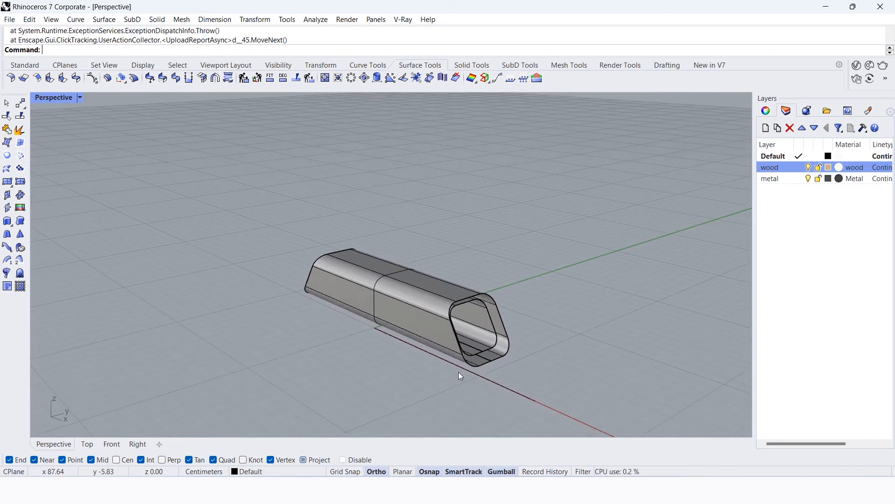
{"action": "scroll", "coordinate": [458, 371], "scroll_direction": "down", "scroll_amount": 7}
{"action": "right_click_drag", "start_coordinate": [571, 404], "coordinate": [441, 341]}
{"action": "scroll", "coordinate": [441, 341], "scroll_direction": "up", "scroll_amount": 8}
{"action": "scroll", "coordinate": [440, 340], "scroll_direction": "down", "scroll_amount": 8}
{"action": "type", "text": "Zoom"}
{"action": "key", "text": "Return"}
{"action": "left_click_drag", "start_coordinate": [547, 287], "coordinate": [357, 372]}
{"action": "right_click_drag", "start_coordinate": [503, 351], "coordinate": [243, 393]}
Draw a circle by diameter in the Front view from the origin straight down, with a diameter of 170 cm.
{"action": "left_click", "coordinate": [112, 444]}
{"action": "scroll", "coordinate": [352, 227], "scroll_direction": "down", "scroll_amount": 4}
{"action": "scroll", "coordinate": [360, 266], "scroll_direction": "up", "scroll_amount": 1}
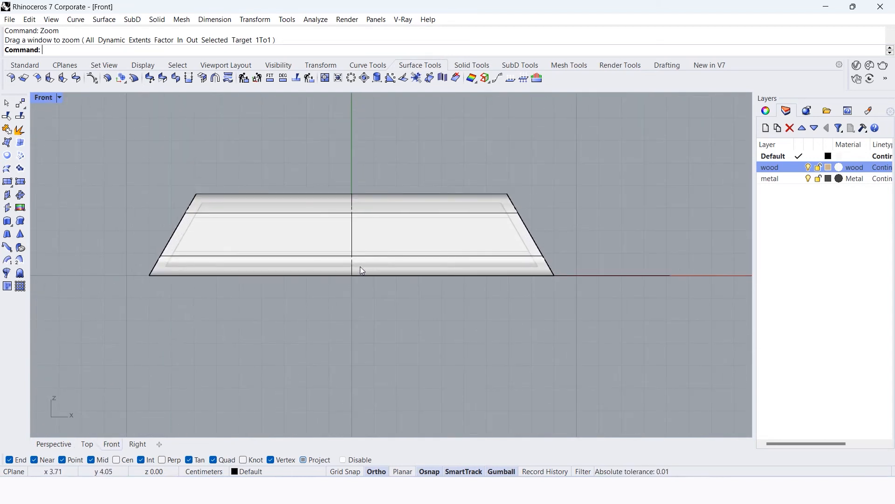
{"action": "left_click", "coordinate": [369, 66]}
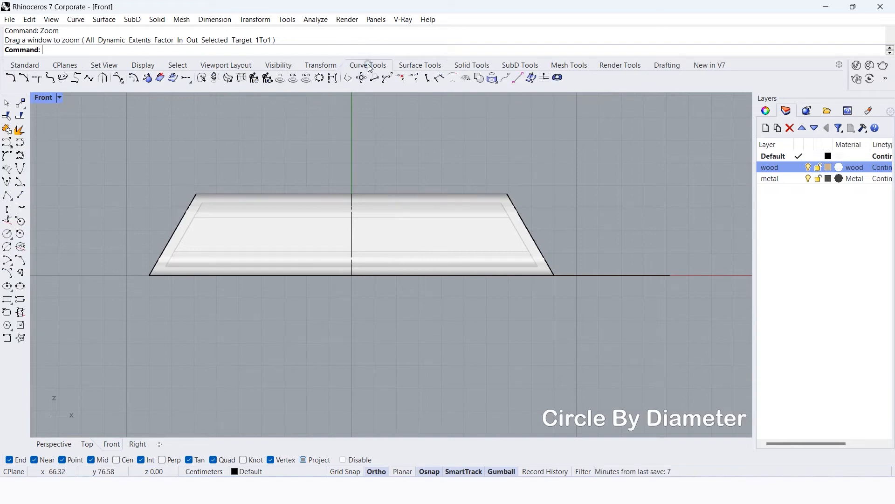
{"action": "left_click", "coordinate": [8, 247]}
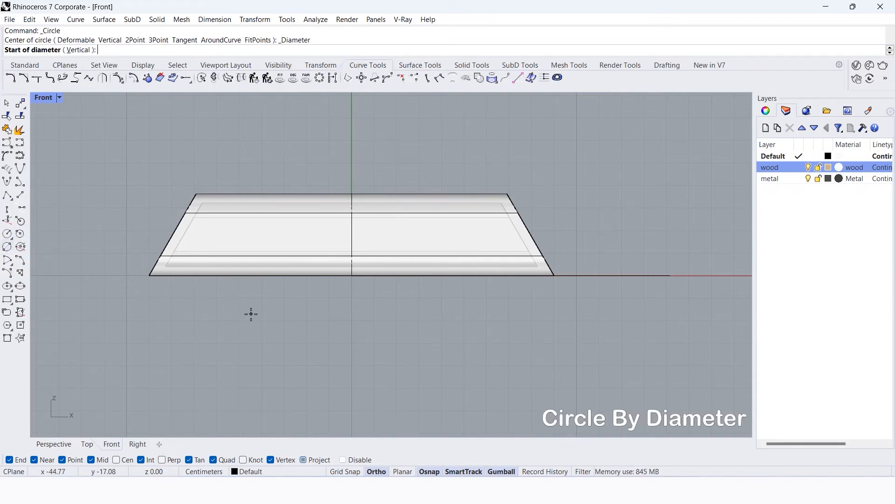
{"action": "type", "text": "0"}
{"action": "key", "text": "Return"}
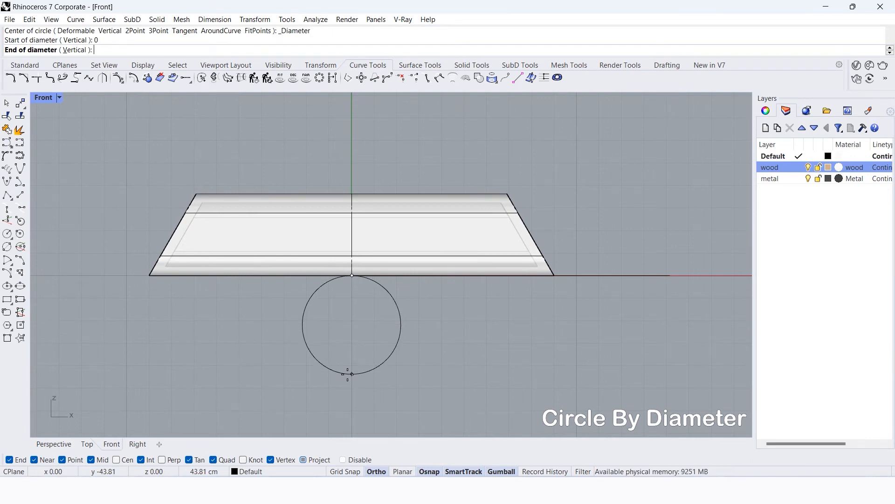
{"action": "type", "text": "170"}
{"action": "key", "text": "Return"}
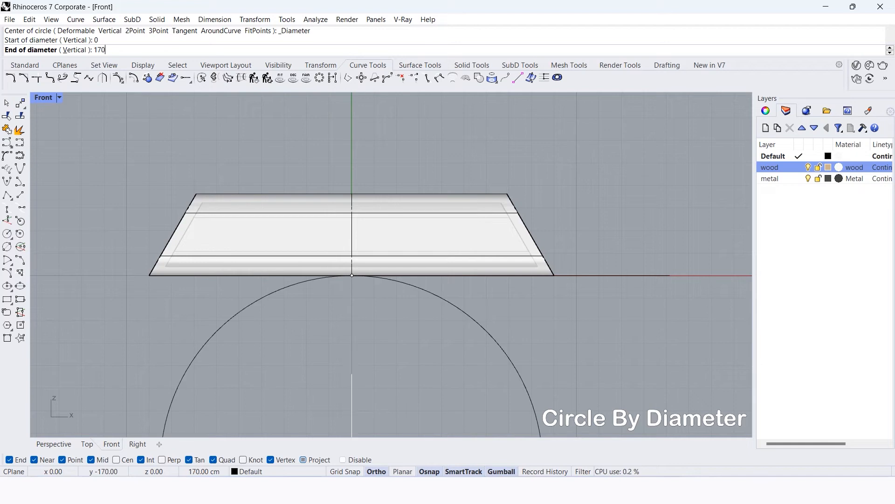
Move the 170 cm circle straight up by 28 cm in the Front view.
{"action": "left_click", "coordinate": [346, 397]}
{"action": "left_click", "coordinate": [416, 286]}
{"action": "scroll", "coordinate": [392, 226], "scroll_direction": "down", "scroll_amount": 4}
{"action": "key", "text": "Down"}
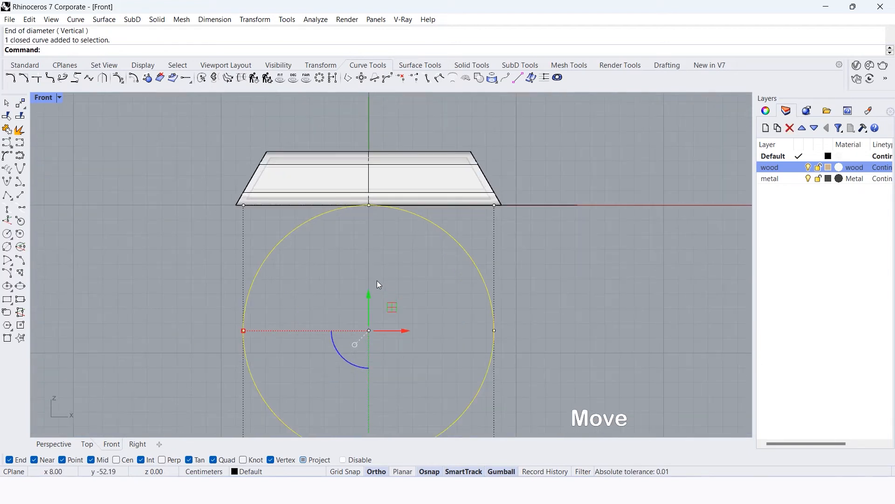
{"action": "left_click", "coordinate": [370, 293]}
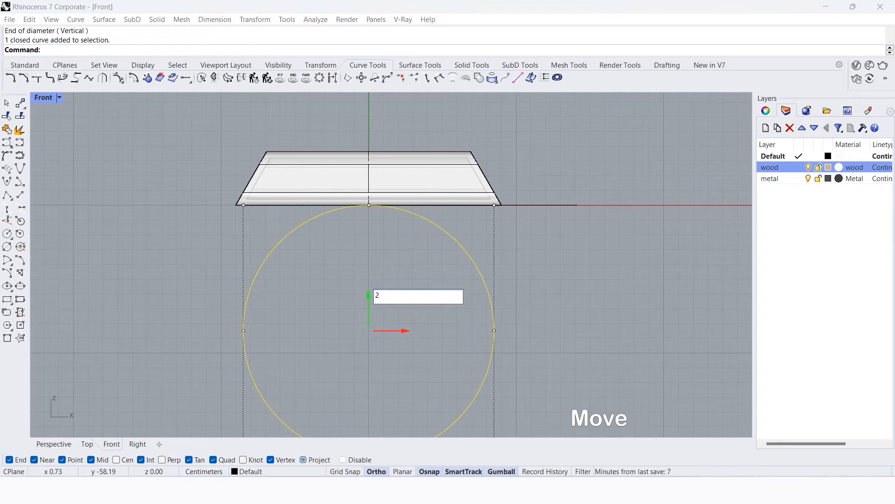
{"action": "type", "text": "28"}
{"action": "key", "text": "Return"}
Offset the circle inward by 4 cm to make a smaller concentric circle.
{"action": "left_click", "coordinate": [582, 261]}
{"action": "left_click_drag", "start_coordinate": [562, 269], "coordinate": [451, 297]}
{"action": "type", "text": "OffsetSrf"}
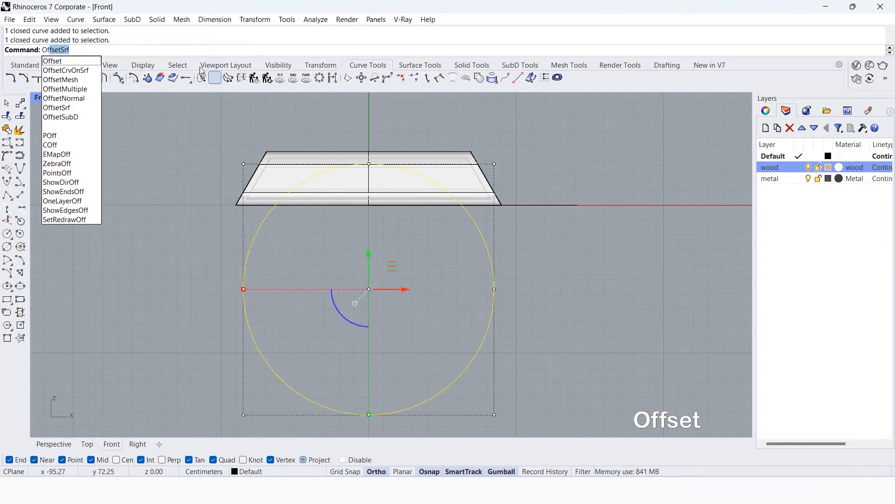
{"action": "key", "text": "Return"}
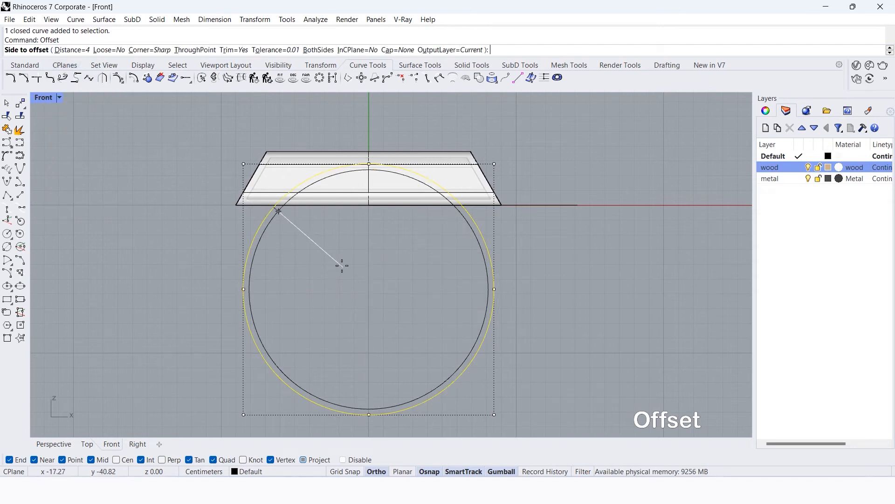
{"action": "type", "text": "4"}
{"action": "key", "text": "Return"}
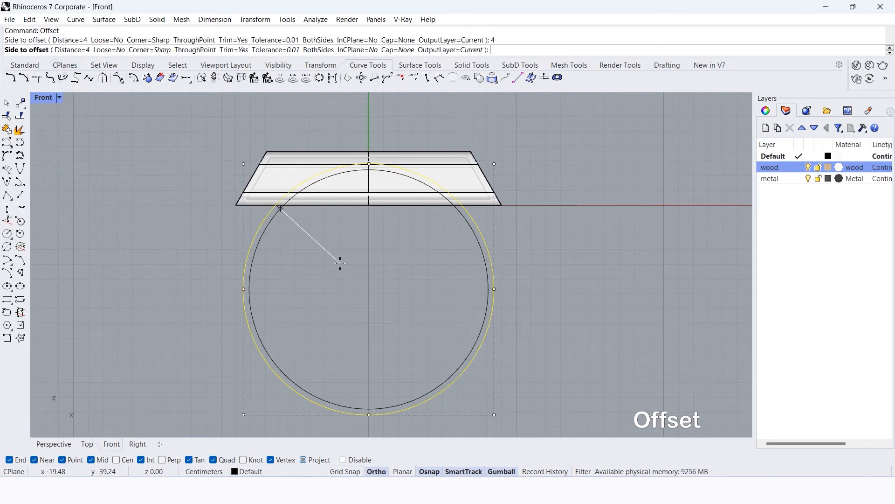
{"action": "left_click", "coordinate": [341, 264]}
{"action": "left_click", "coordinate": [333, 241]}
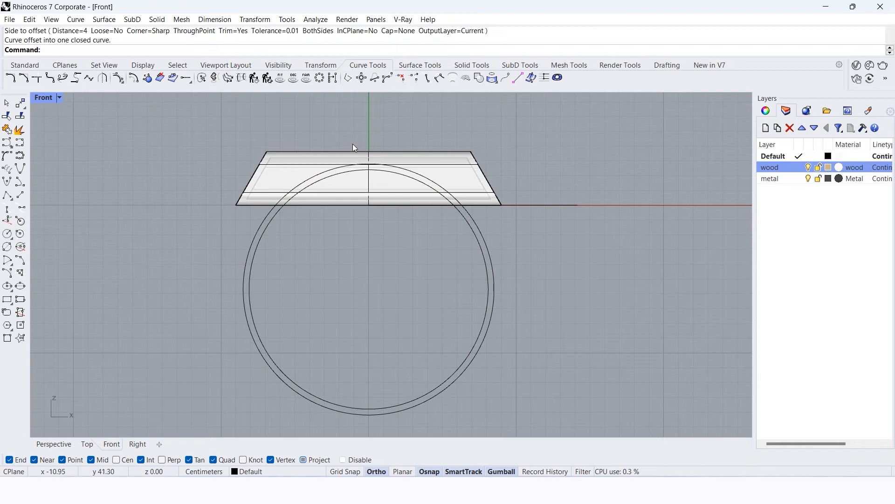
Trim away the part of the outer body surface that lies inside the smaller circle.
{"action": "scroll", "coordinate": [352, 143], "scroll_direction": "up", "scroll_amount": 4}
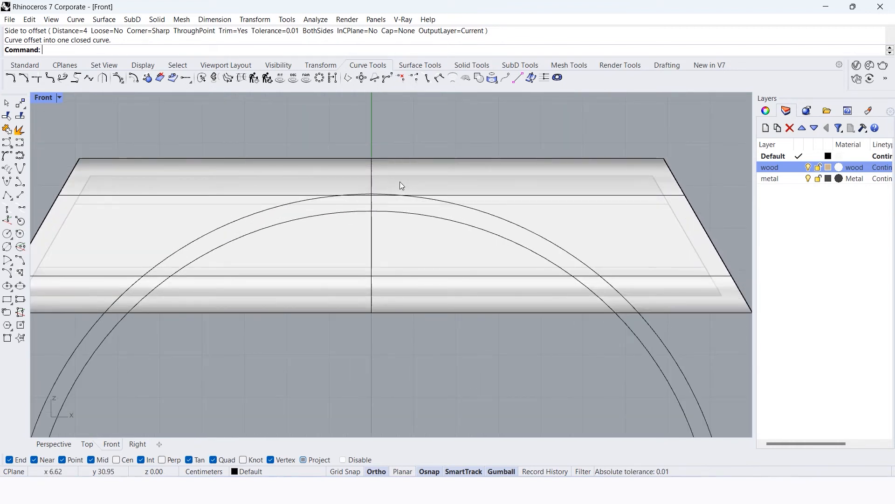
{"action": "left_click", "coordinate": [629, 331]}
{"action": "type", "text": "Trim"}
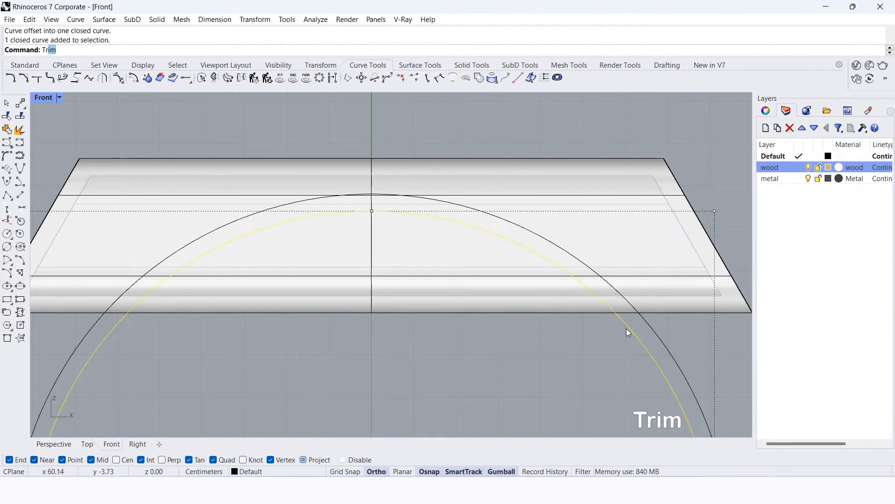
{"action": "key", "text": "Return"}
{"action": "left_click", "coordinate": [538, 312]}
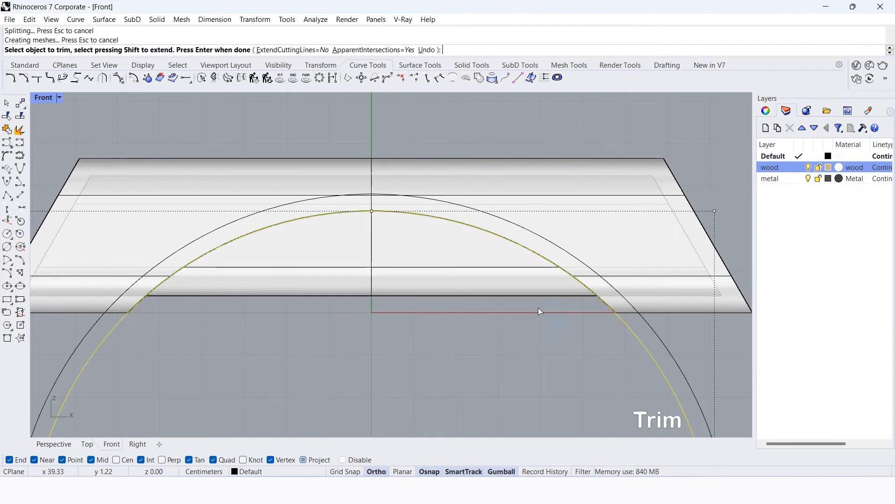
{"action": "key", "text": "Return"}
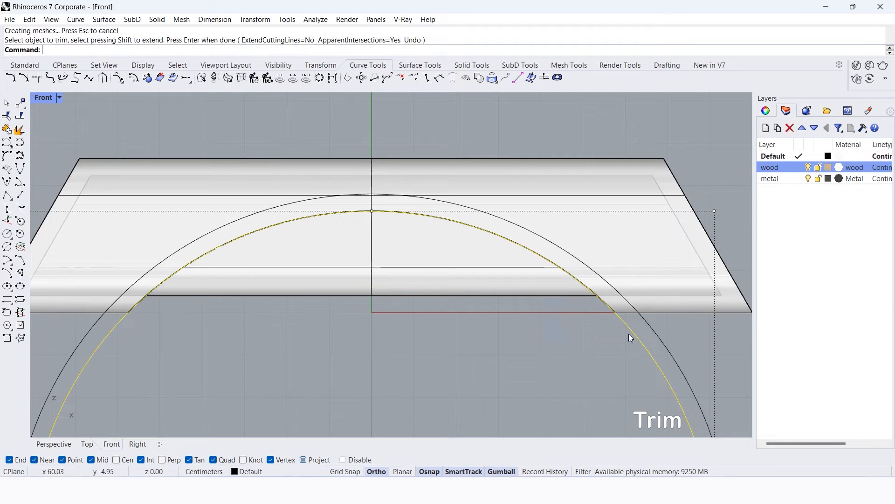
Trim away the inner surface inside the larger circle, and delete both circles.
{"action": "left_click", "coordinate": [654, 336]}
{"action": "key", "text": "Return"}
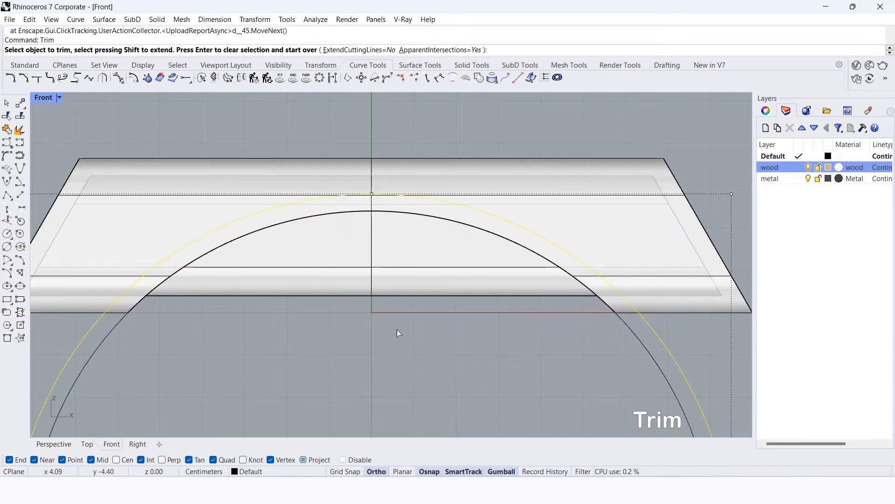
{"action": "left_click", "coordinate": [333, 270]}
{"action": "scroll", "coordinate": [332, 269], "scroll_direction": "down", "scroll_amount": 4}
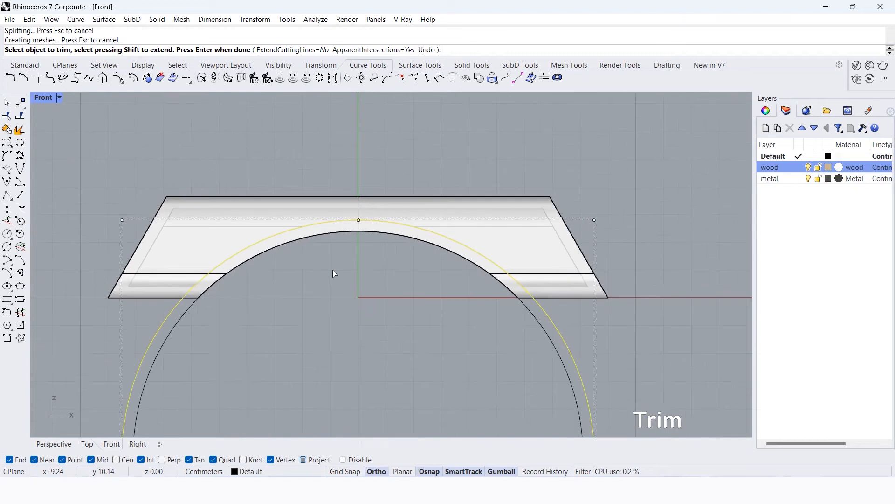
{"action": "key", "text": "Return"}
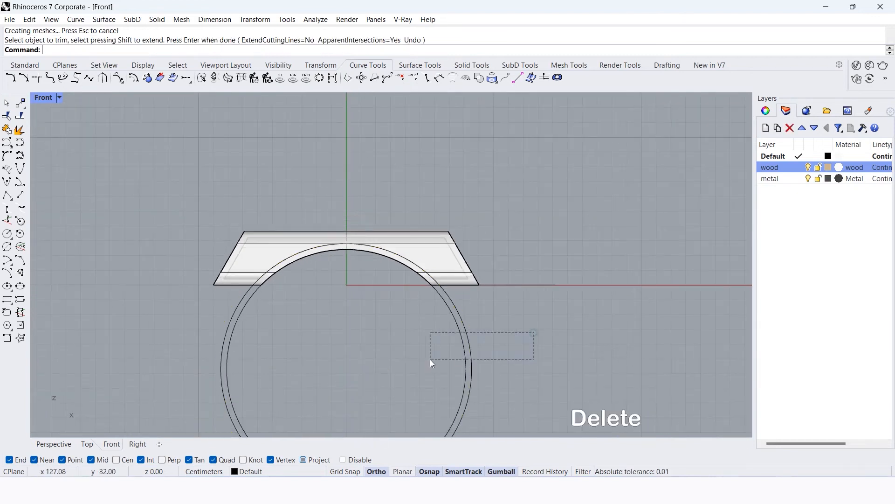
{"action": "left_click_drag", "start_coordinate": [431, 360], "coordinate": [434, 356]}
{"action": "key", "text": "Delete"}
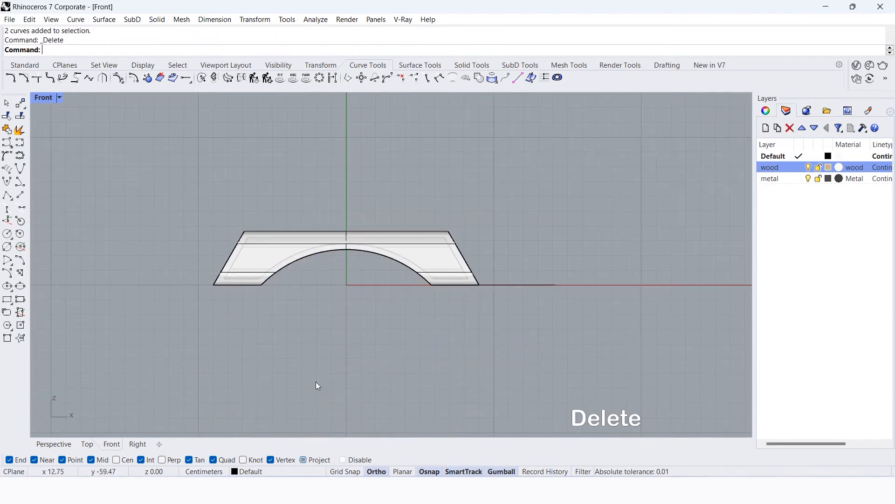
Start a surface blend in the Perspective view, chaining the inner surface's arch-cutout edge segments as the first edge.
{"action": "left_click", "coordinate": [69, 444]}
{"action": "right_click_drag", "start_coordinate": [358, 301], "coordinate": [217, 229]}
{"action": "scroll", "coordinate": [242, 261], "scroll_direction": "up", "scroll_amount": 5}
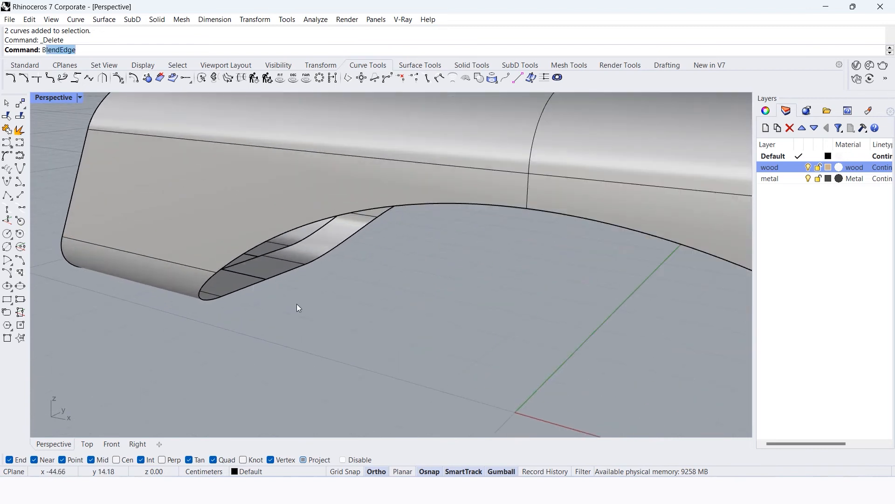
{"action": "type", "text": "lendSrf"}
{"action": "key", "text": "Return"}
{"action": "mouse_move", "coordinate": [228, 213]}
{"action": "right_mouse_down"}
{"action": "mouse_move", "coordinate": [287, 273]}
{"action": "mouse_move", "coordinate": [244, 242]}
{"action": "mouse_move", "coordinate": [231, 219]}
{"action": "right_mouse_up"}
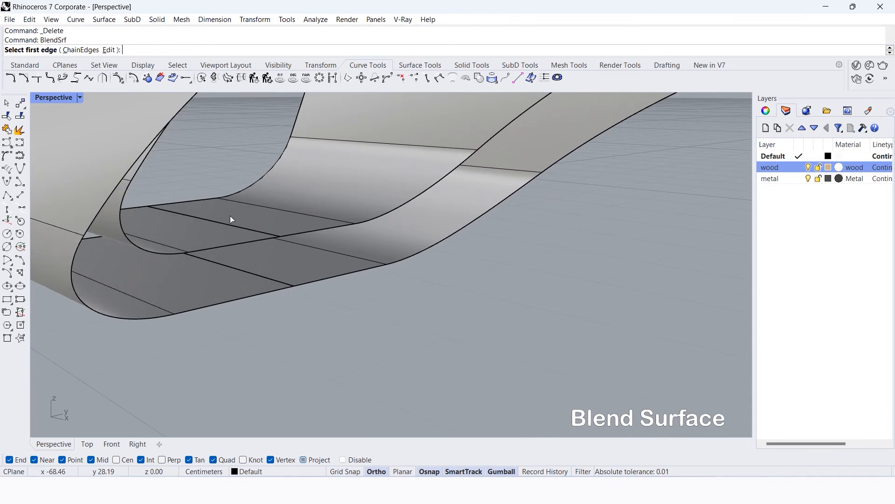
{"action": "left_click", "coordinate": [89, 50]}
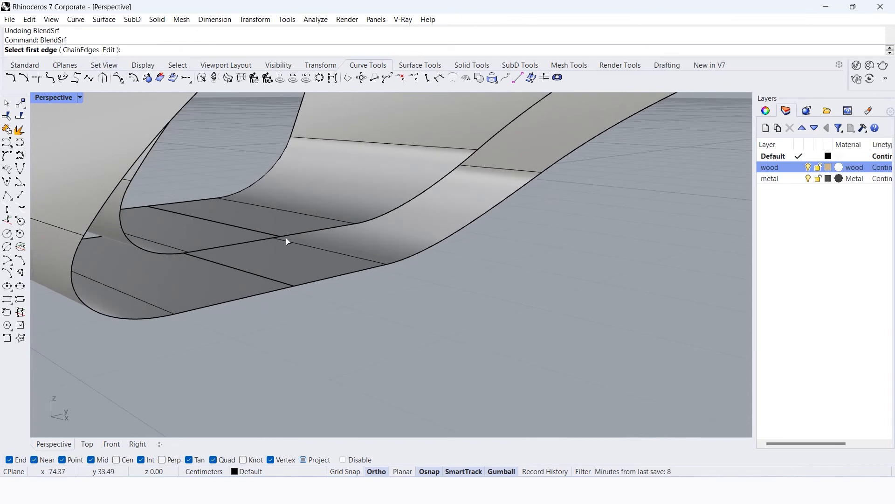
{"action": "left_click", "coordinate": [90, 49]}
{"action": "left_click", "coordinate": [234, 247]}
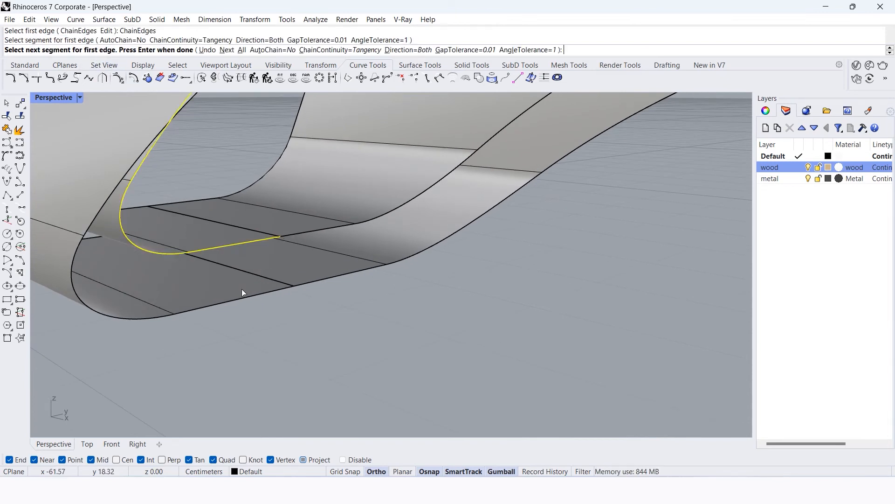
{"action": "left_click", "coordinate": [300, 237]}
{"action": "key", "text": "Return"}
Chain the outer surface's arch-cutout edge segments as the second blend edge and accept the seam points.
{"action": "left_click", "coordinate": [297, 284]}
{"action": "left_click", "coordinate": [306, 284]}
{"action": "key", "text": "Return"}
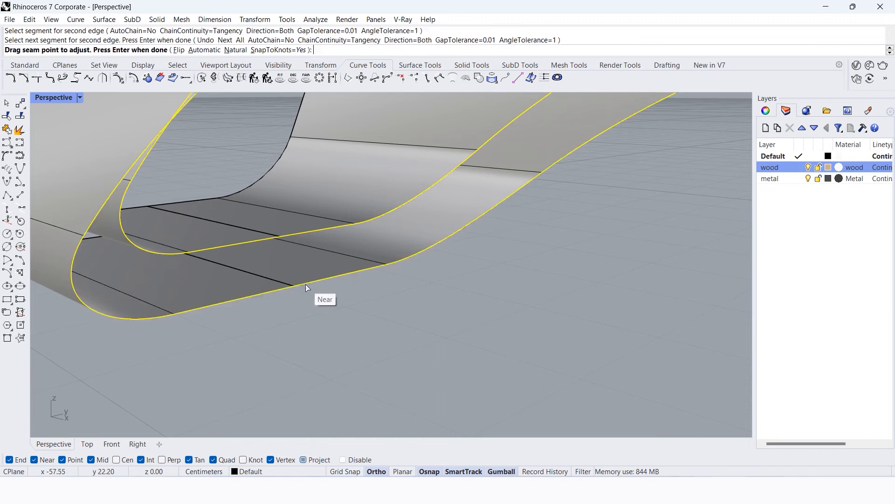
{"action": "key", "text": "Return"}
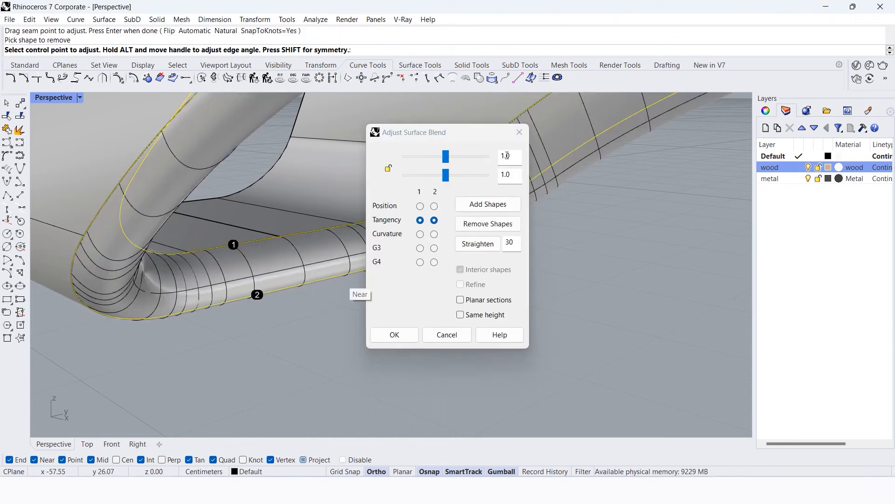
Create the arch blend with tangency on both edges, setting the first edge's bulge to 0.4 and the second's to 0.8.
{"action": "type", "text": "0.4"}
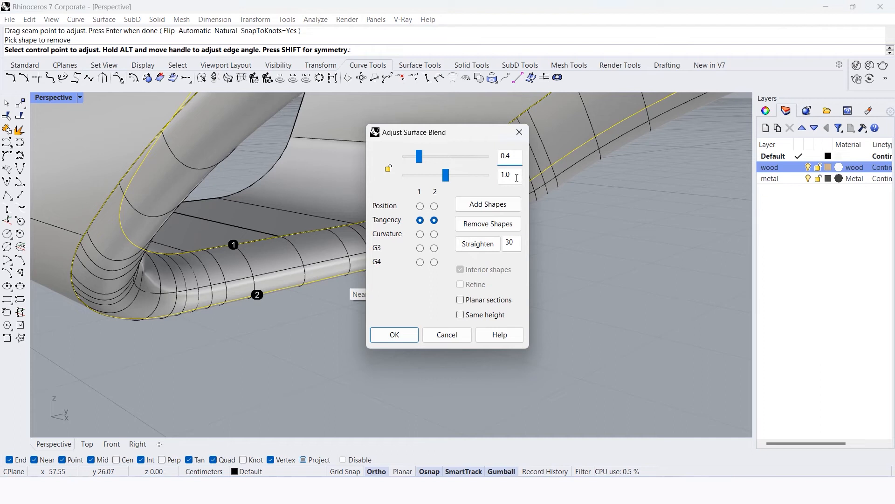
{"action": "key", "text": "Tab"}
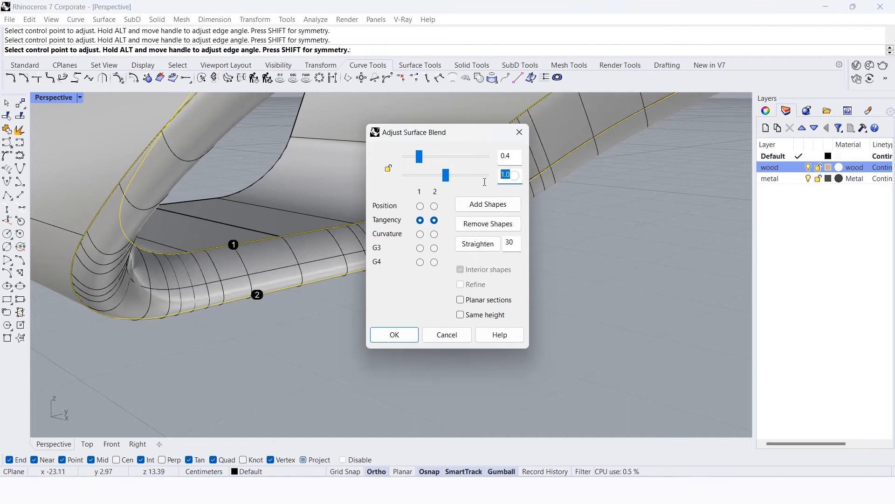
{"action": "type", "text": "0.8"}
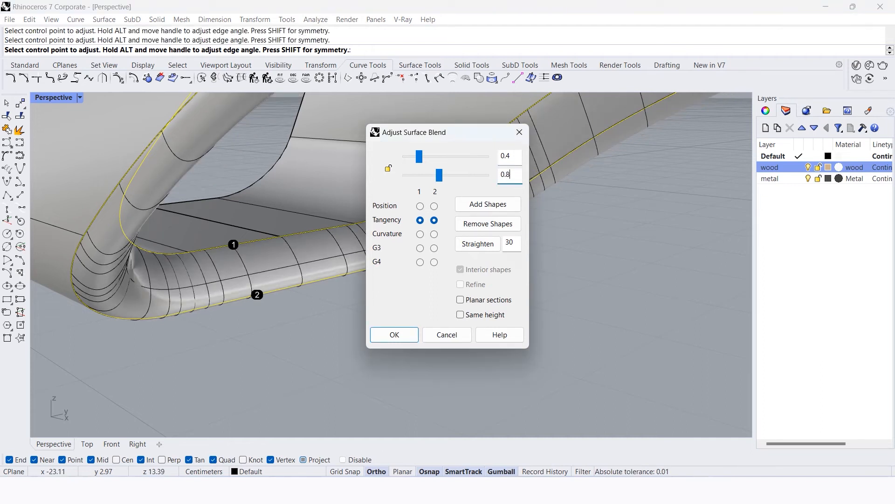
{"action": "key", "text": "Tab"}
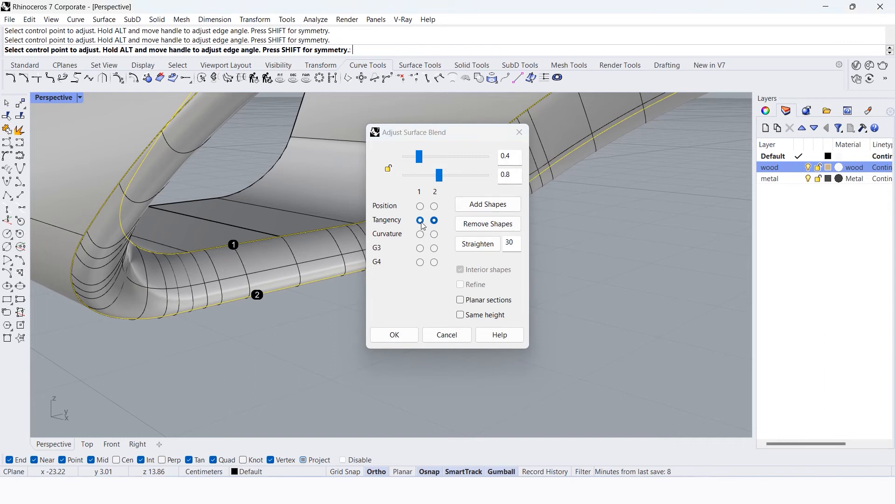
{"action": "left_click", "coordinate": [403, 336]}
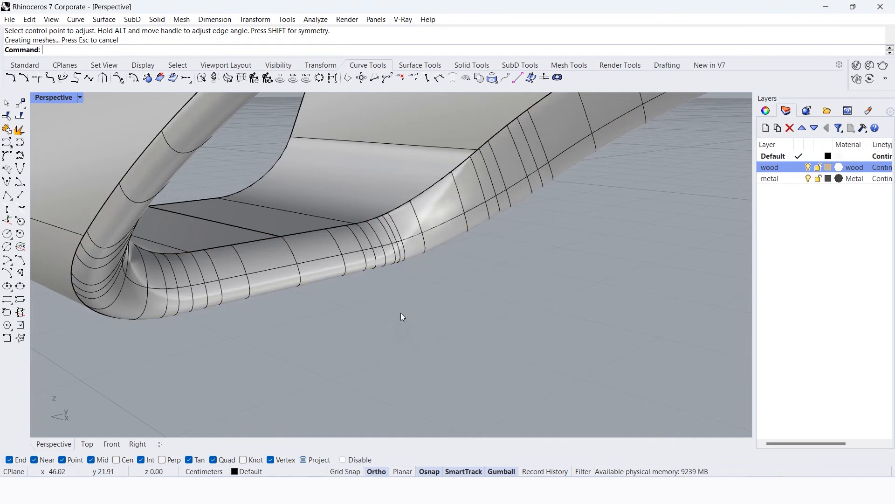
Start a surface blend between the inner and outer edges of the open slanted end on the positive X side.
{"action": "scroll", "coordinate": [402, 312], "scroll_direction": "down", "scroll_amount": 5}
{"action": "scroll", "coordinate": [401, 312], "scroll_direction": "down", "scroll_amount": 2}
{"action": "right_click_drag", "start_coordinate": [408, 322], "coordinate": [567, 354]}
{"action": "scroll", "coordinate": [565, 350], "scroll_direction": "up", "scroll_amount": 4}
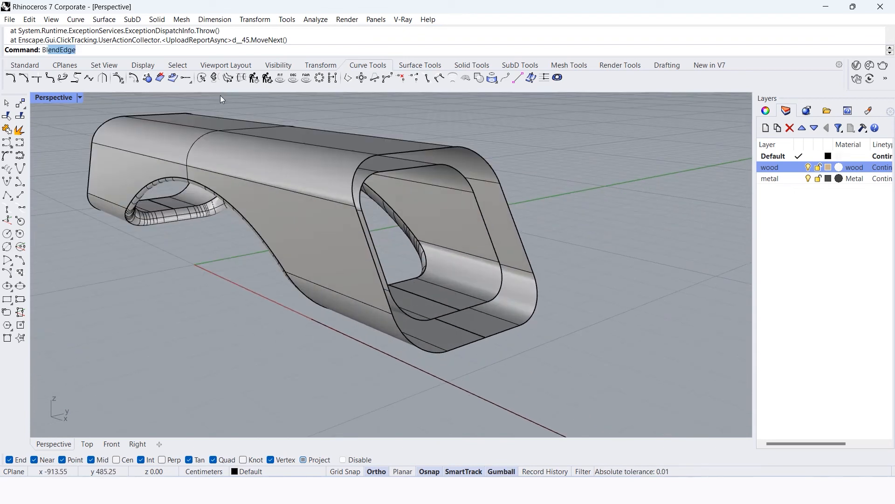
{"action": "type", "text": "lendSrf"}
{"action": "key", "text": "Return"}
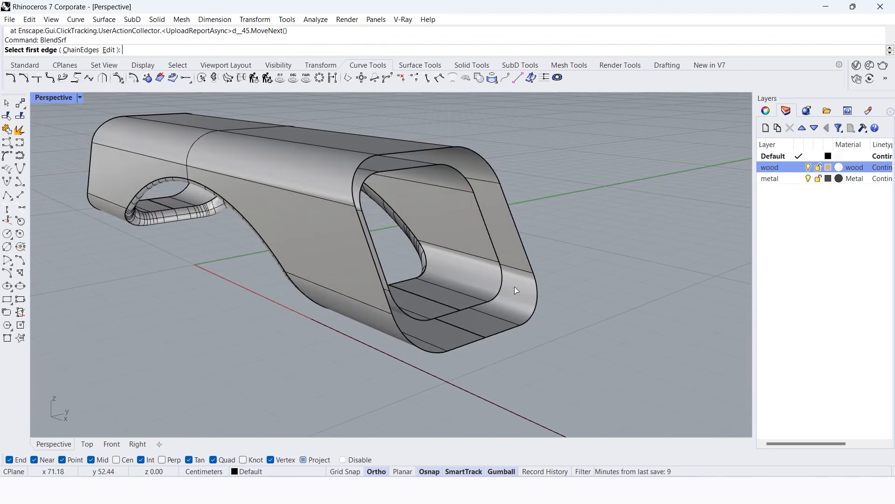
{"action": "left_click", "coordinate": [486, 304]}
{"action": "left_click", "coordinate": [496, 332]}
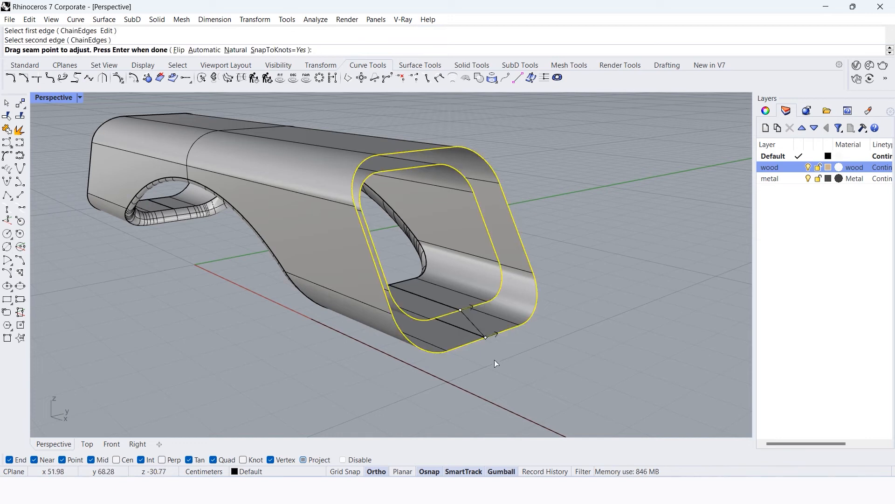
{"action": "key", "text": "Return"}
Create the end blend with tangency on both edges, setting the first edge's bulge to 0.8 and the second's to 0.4.
{"action": "left_click", "coordinate": [515, 156]}
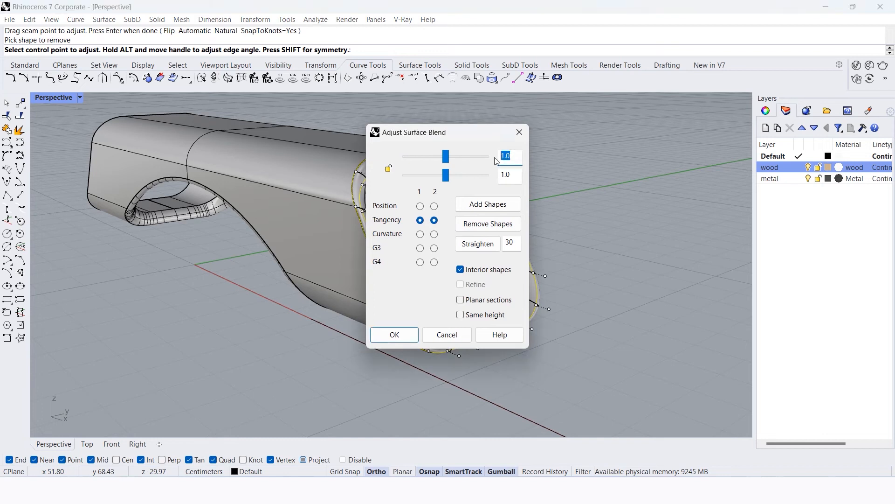
{"action": "type", "text": "0"}
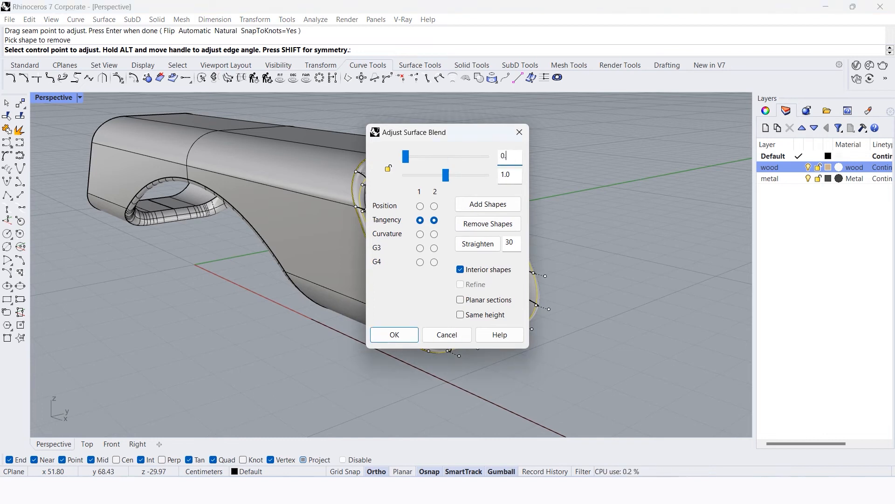
{"action": "left_click", "coordinate": [516, 176]}
{"action": "left_click_drag", "start_coordinate": [488, 137], "coordinate": [653, 143]}
{"action": "scroll", "coordinate": [506, 316], "scroll_direction": "up", "scroll_amount": 5}
{"action": "scroll", "coordinate": [506, 317], "scroll_direction": "down", "scroll_amount": 6}
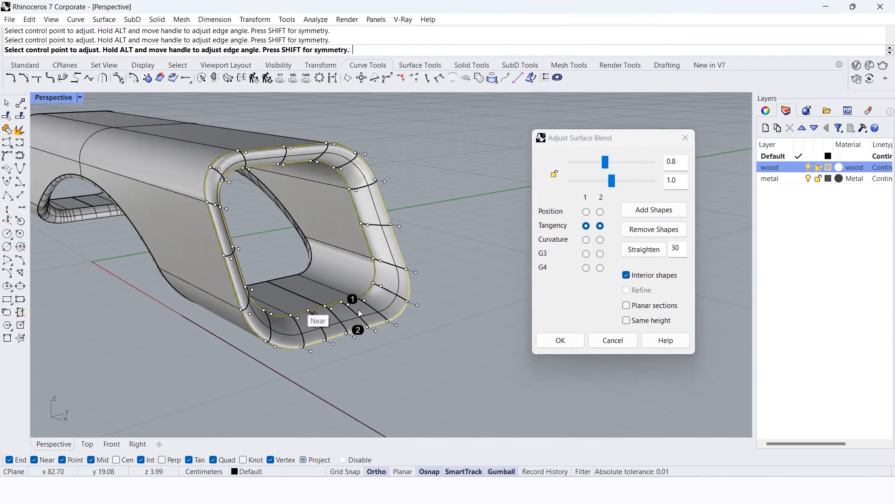
{"action": "scroll", "coordinate": [404, 295], "scroll_direction": "up", "scroll_amount": 3}
{"action": "left_click", "coordinate": [677, 181]}
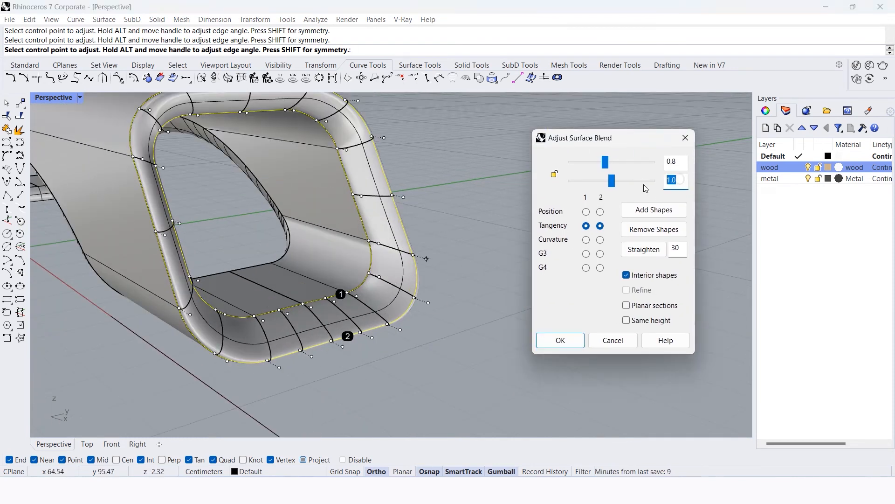
{"action": "left_click", "coordinate": [681, 164]}
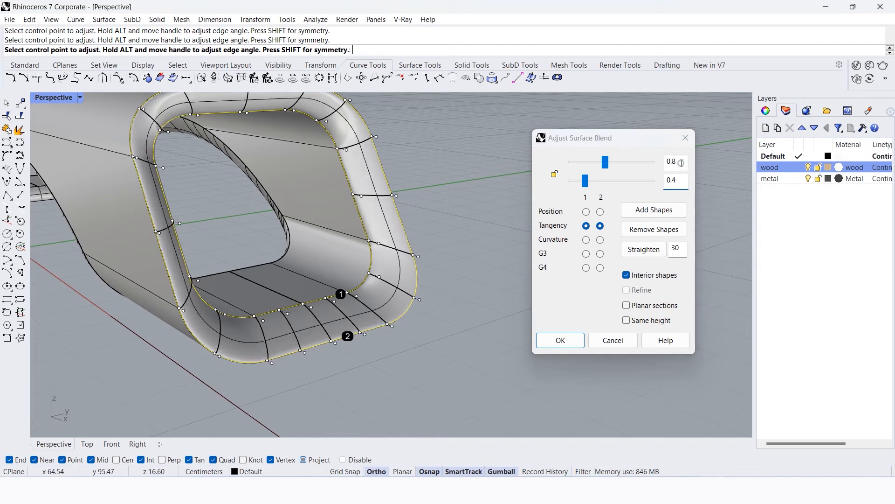
{"action": "left_click", "coordinate": [568, 341]}
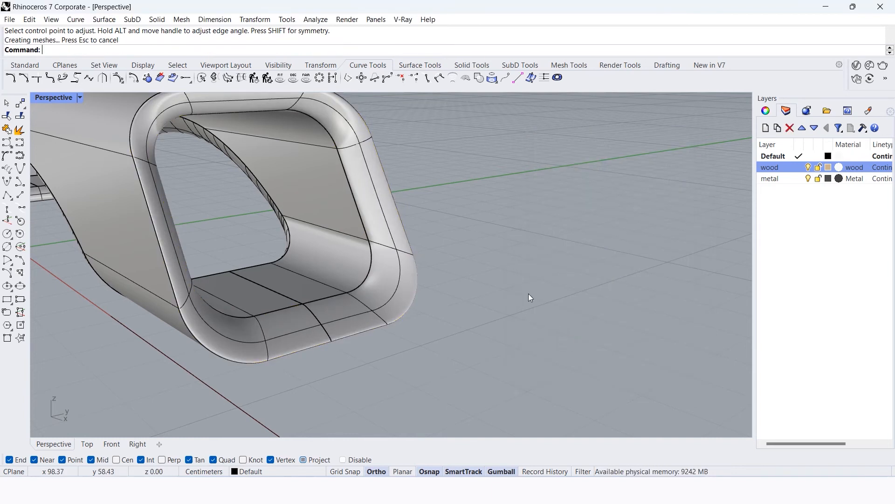
Mirror the end blend surface across the Y axis onto the opposite slanted end.
{"action": "scroll", "coordinate": [530, 298], "scroll_direction": "down", "scroll_amount": 5}
{"action": "scroll", "coordinate": [502, 280], "scroll_direction": "up", "scroll_amount": 8}
{"action": "left_click", "coordinate": [522, 250]}
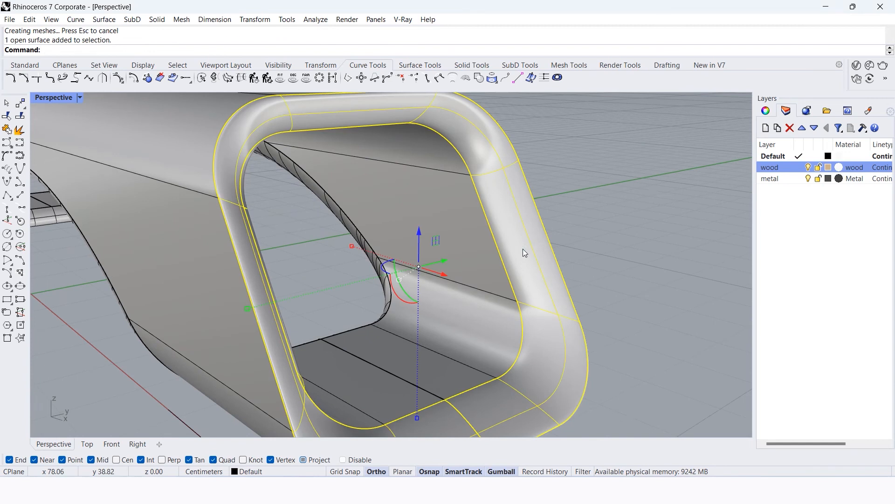
{"action": "type", "text": "mirror"}
{"action": "key", "text": "Return"}
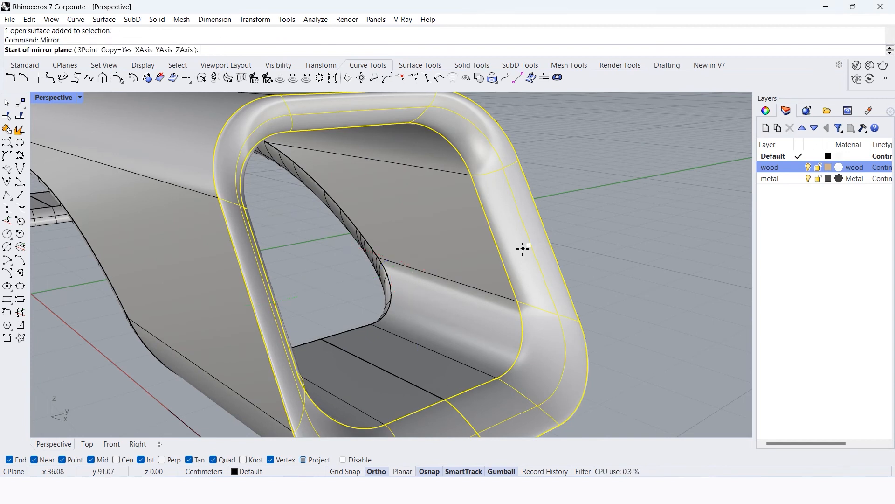
{"action": "left_click", "coordinate": [163, 50]}
{"action": "scroll", "coordinate": [443, 271], "scroll_direction": "down", "scroll_amount": 8}
{"action": "right_click_drag", "start_coordinate": [443, 271], "coordinate": [363, 270]}
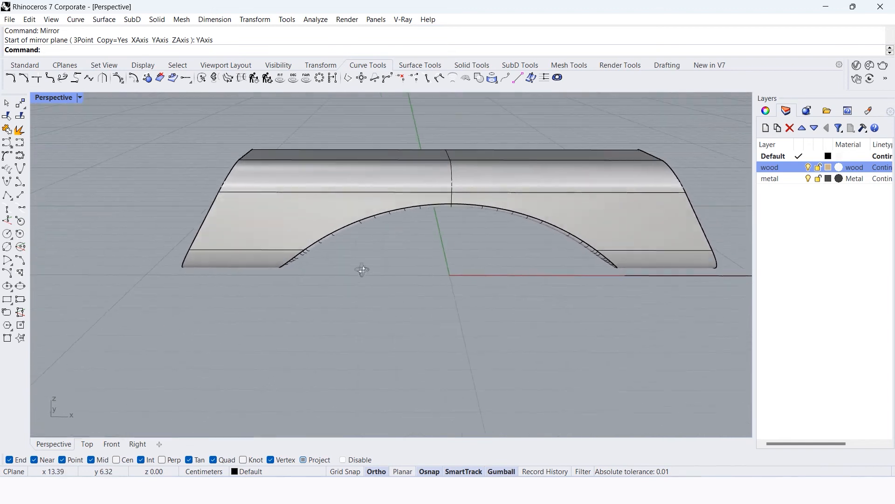
Set the Perspective viewport's display mode to Arctic.
{"action": "scroll", "coordinate": [496, 309], "scroll_direction": "down", "scroll_amount": 3}
{"action": "right_click_drag", "start_coordinate": [495, 309], "coordinate": [400, 318]}
{"action": "left_click", "coordinate": [80, 98]}
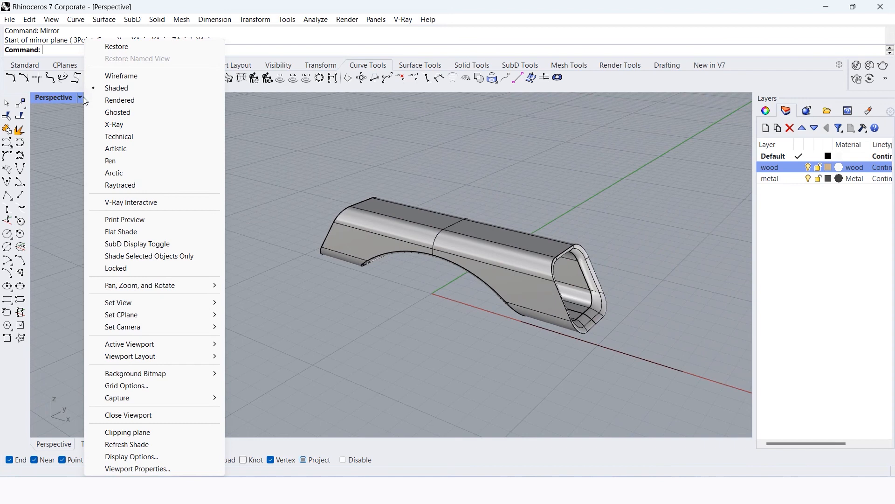
{"action": "left_click", "coordinate": [108, 173]}
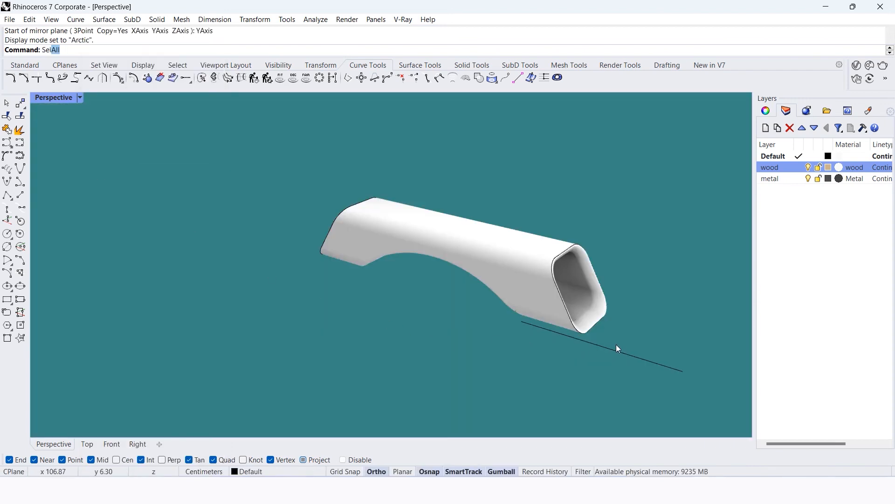
Select all the leftover construction curves with SelCrv and delete them.
{"action": "type", "text": "Crv"}
{"action": "key", "text": "Return"}
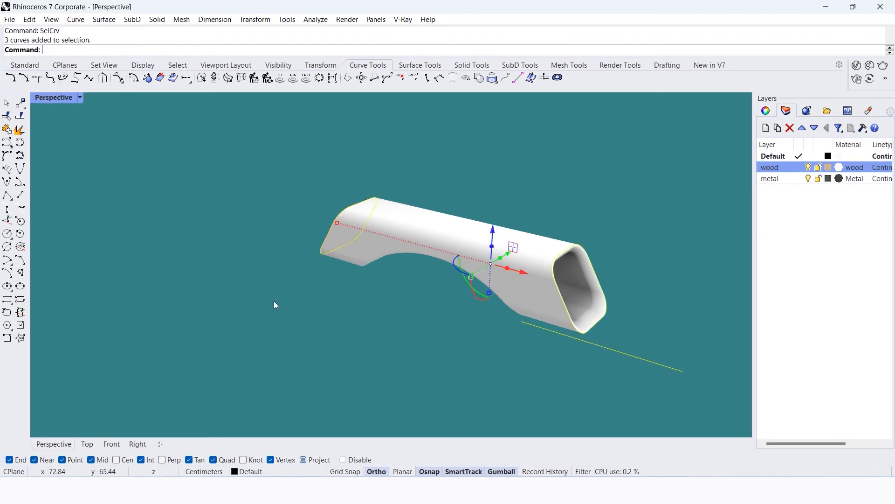
{"action": "key", "text": "Delete"}
{"action": "right_click_drag", "start_coordinate": [299, 228], "coordinate": [436, 264]}
{"action": "scroll", "coordinate": [410, 259], "scroll_direction": "up", "scroll_amount": 5}
{"action": "scroll", "coordinate": [410, 259], "scroll_direction": "down", "scroll_amount": 3}
Assign the outer body surface to the wood layer.
{"action": "left_click", "coordinate": [370, 253]}
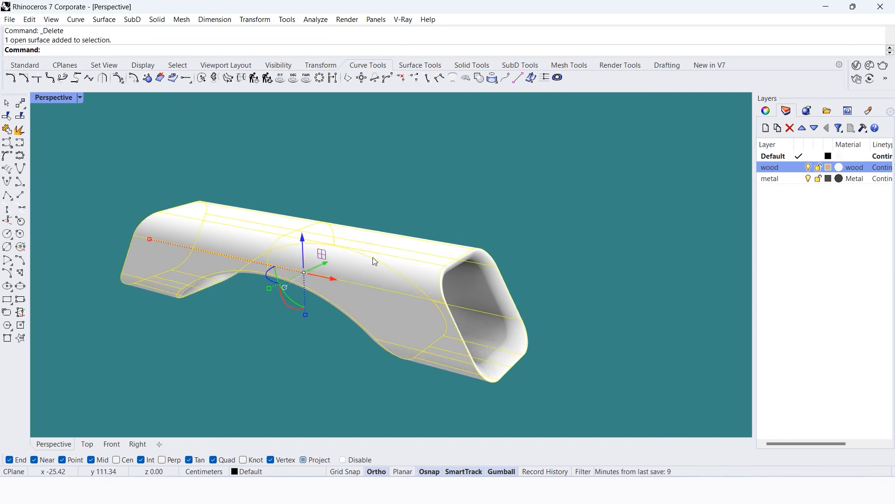
{"action": "right_click", "coordinate": [792, 173]}
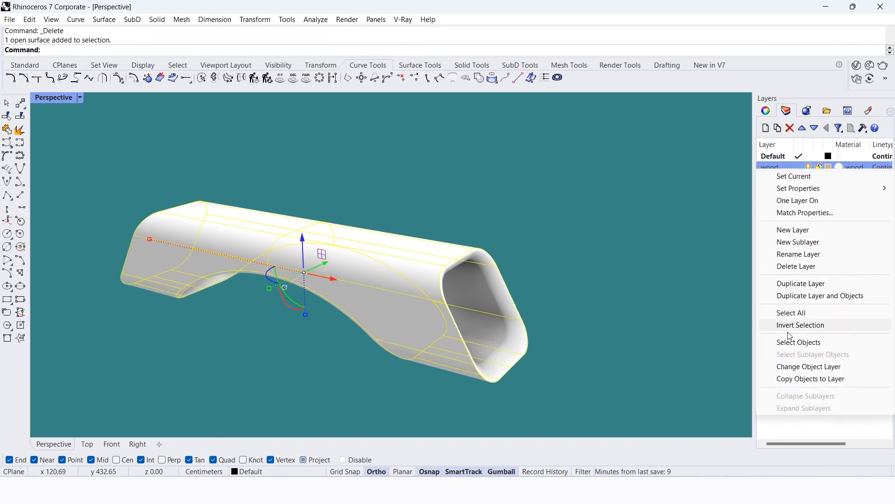
{"action": "left_click", "coordinate": [792, 368]}
{"action": "left_click", "coordinate": [506, 214]}
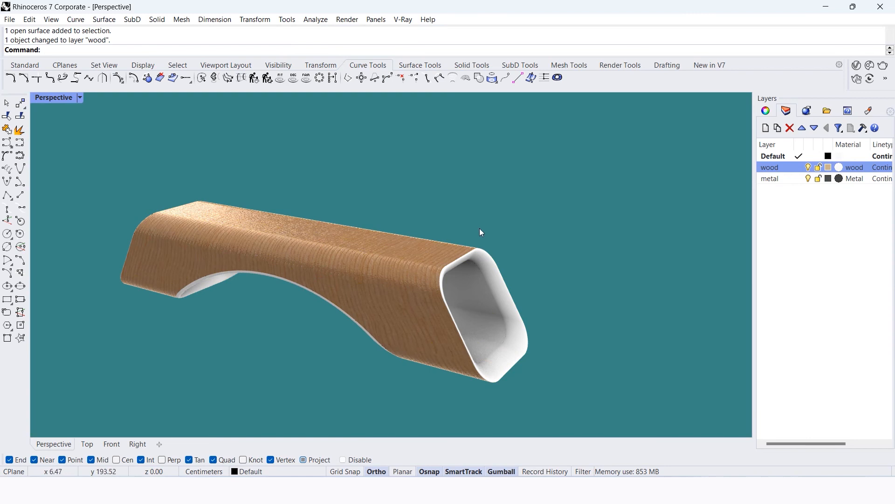
Hide the wood layer and join the inner surface and the three blended rims into one polysurface.
{"action": "left_click", "coordinate": [808, 167]}
{"action": "scroll", "coordinate": [455, 197], "scroll_direction": "down", "scroll_amount": 3}
{"action": "left_click_drag", "start_coordinate": [562, 165], "coordinate": [167, 348]}
{"action": "left_click", "coordinate": [7, 129]}
{"action": "scroll", "coordinate": [291, 215], "scroll_direction": "up", "scroll_amount": 2}
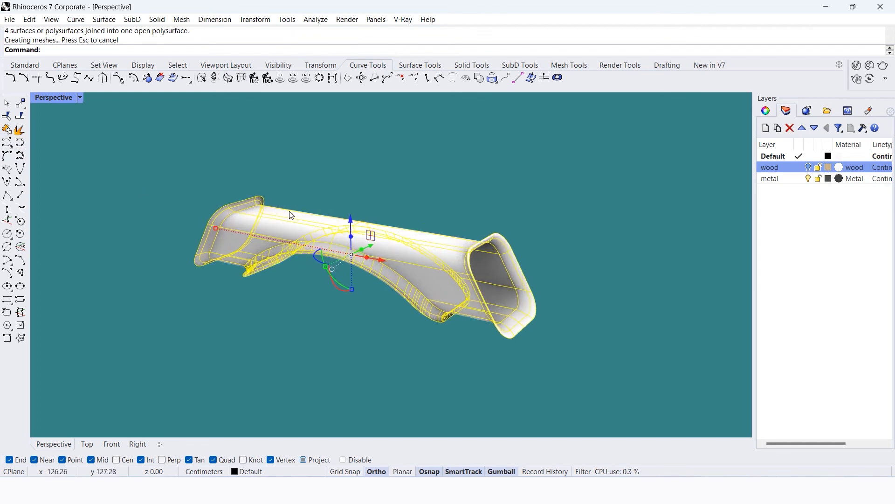
Assign the joined inner polysurface to the metal layer and show the wood layer again.
{"action": "right_click", "coordinate": [794, 181]}
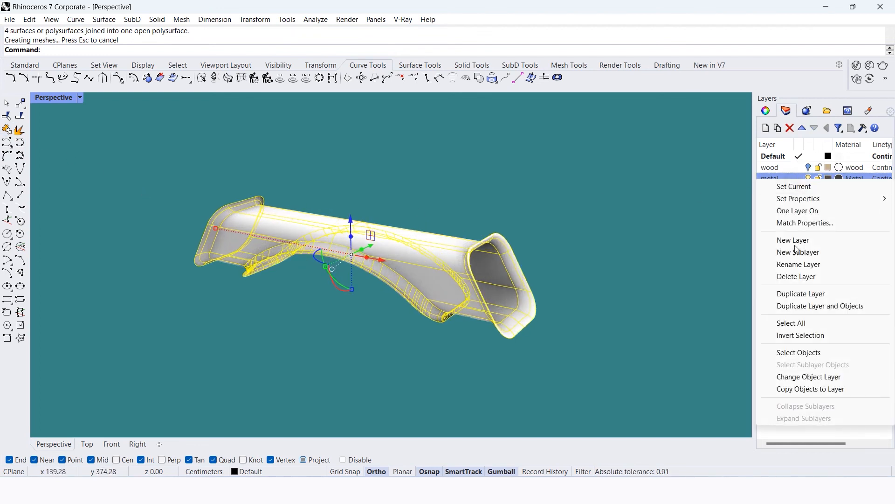
{"action": "left_click", "coordinate": [800, 378]}
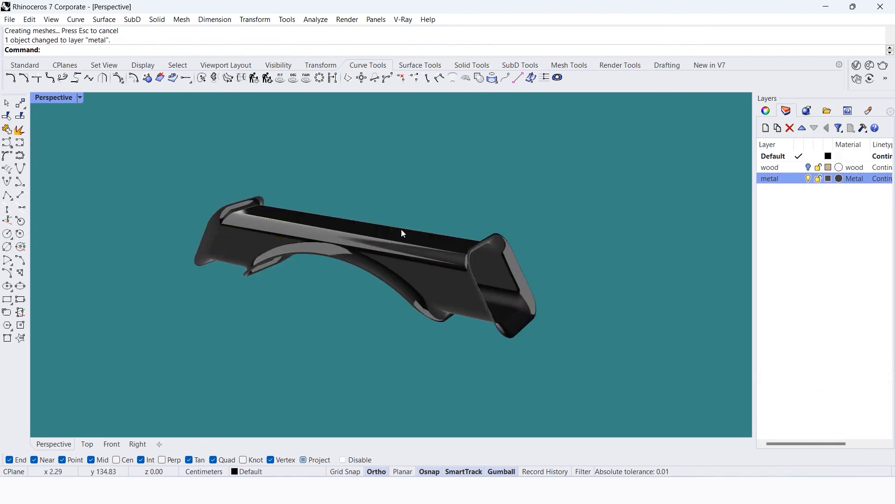
{"action": "key", "text": "ctrl+z"}
{"action": "right_click_drag", "start_coordinate": [373, 252], "coordinate": [430, 279]}
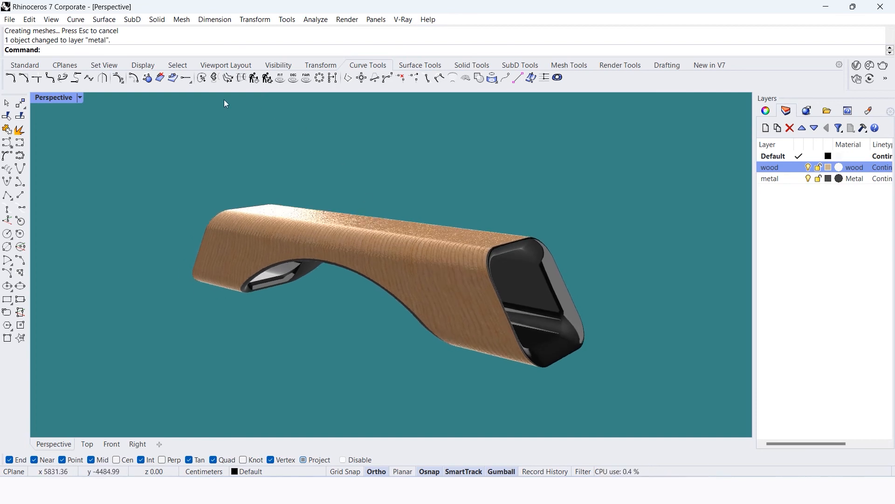
Zoom to the model's extents and preview it rotating with Turntable at an increased speed.
{"action": "left_click", "coordinate": [25, 65]}
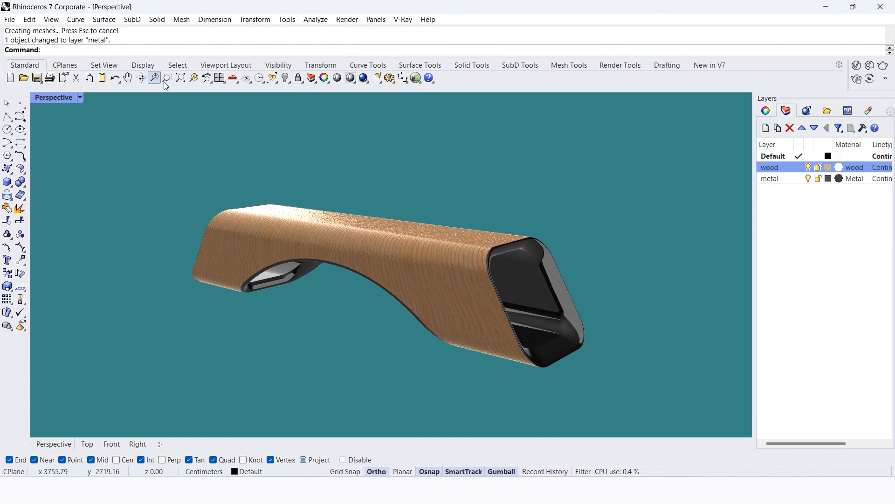
{"action": "left_click", "coordinate": [180, 78]}
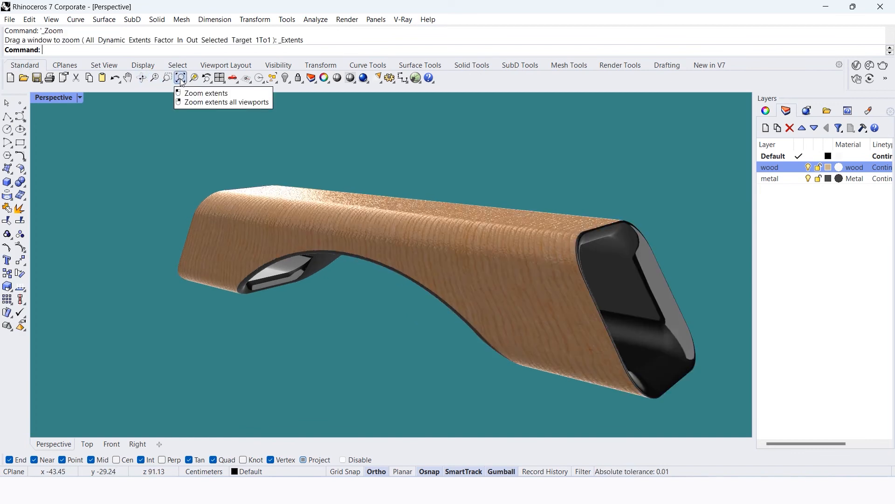
{"action": "key", "text": "BackSpace"}
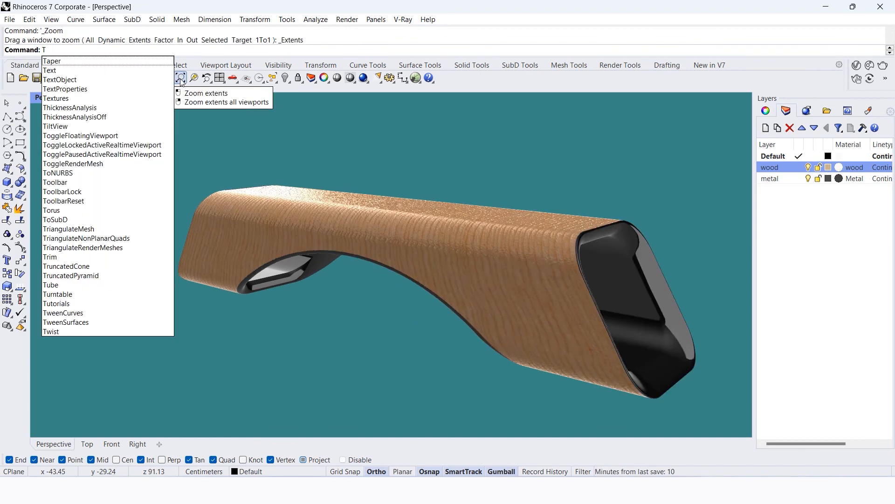
{"action": "type", "text": "urntable"}
{"action": "key", "text": "Return"}
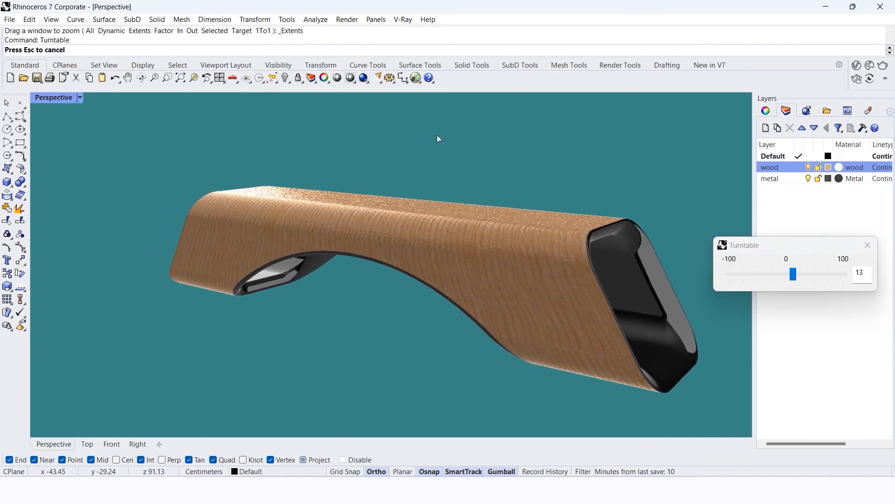
{"action": "left_click_drag", "start_coordinate": [795, 278], "coordinate": [848, 243]}
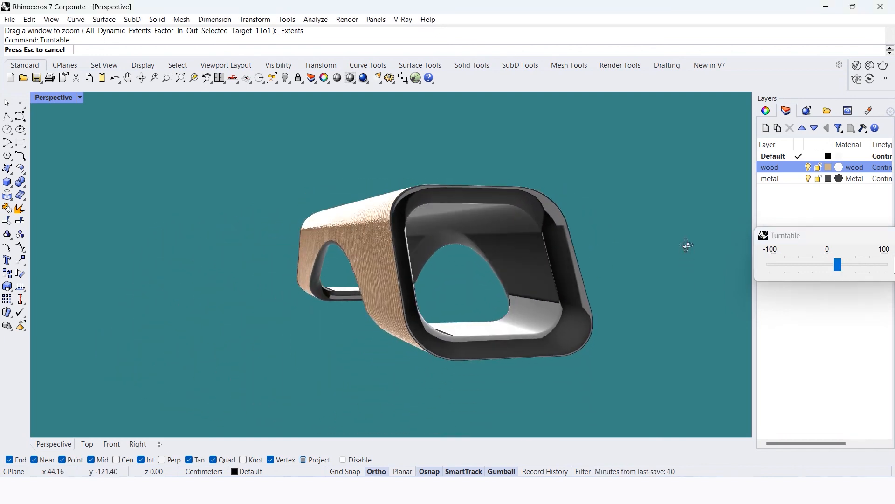
{"action": "key", "text": "Escape"}
Run Turntable again at speed 26 to inspect the finished model from all sides, dismissing the battery notification.
{"action": "right_click", "coordinate": [659, 240]}
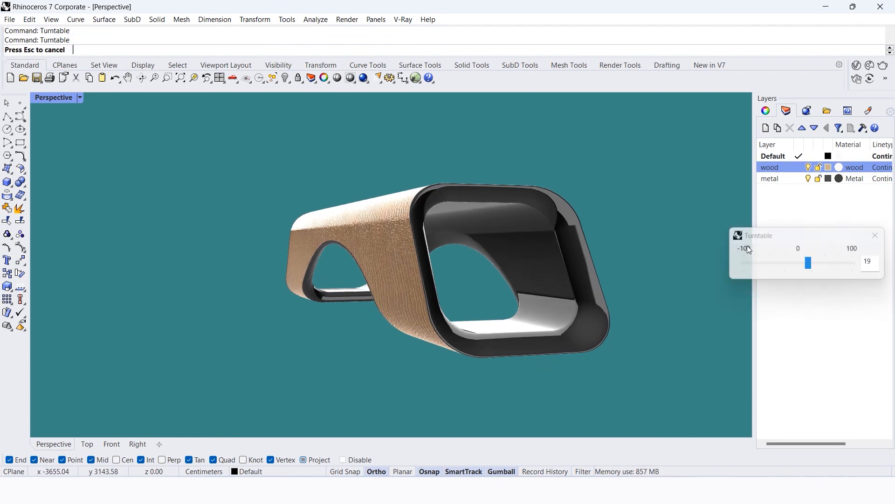
{"action": "left_click_drag", "start_coordinate": [808, 262], "coordinate": [816, 263]}
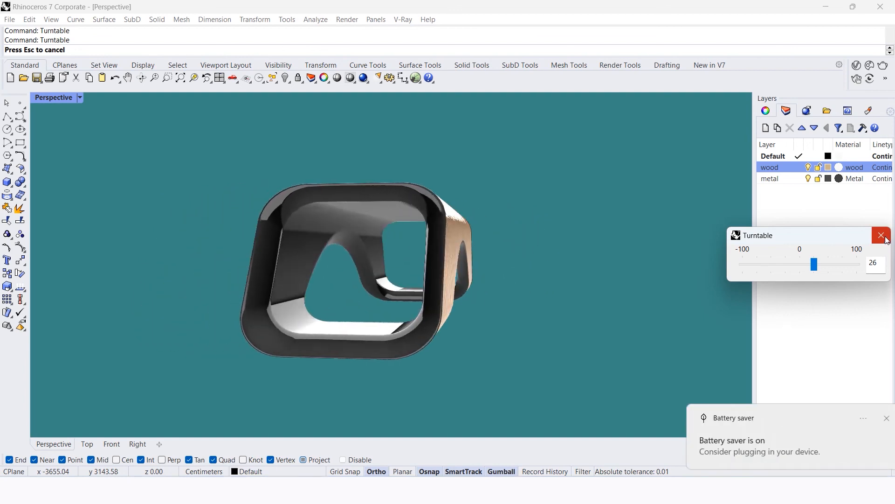
{"action": "left_click", "coordinate": [870, 418]}
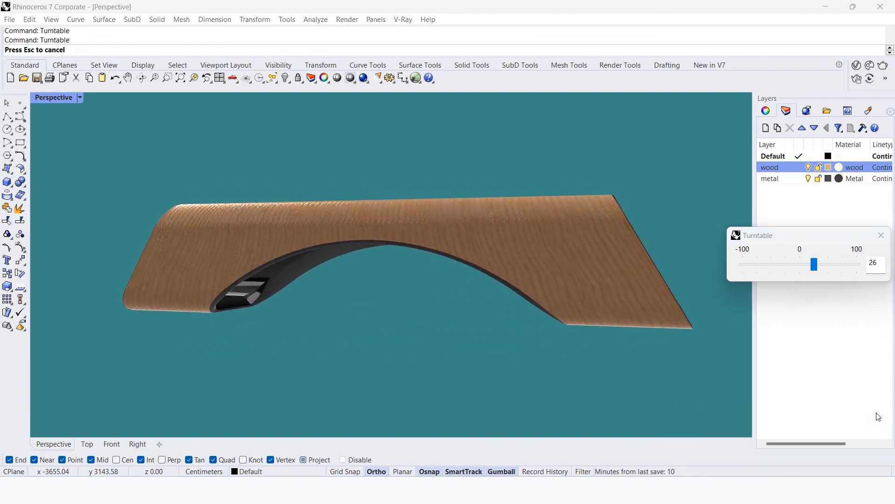